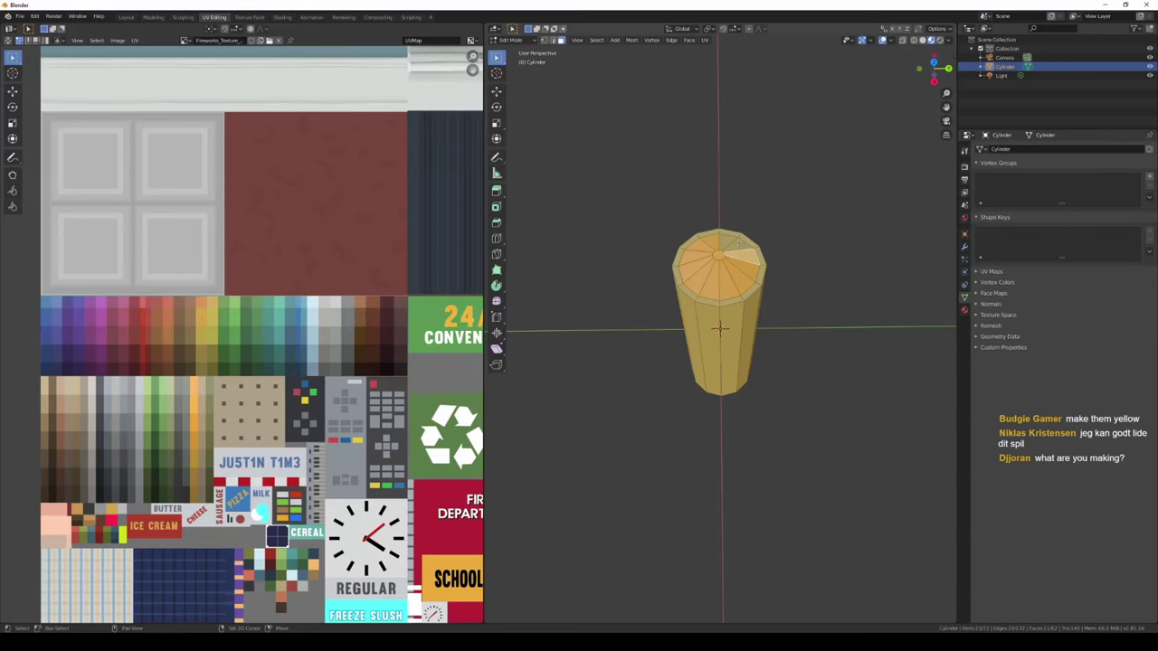
# Step: Select the recessed end faces of the firework cylinder and place their UVs on the texture atlas
pyautogui.scroll(-3, 793, 256)
pyautogui.moveTo(760, 340); pyautogui.dragTo(722, 389, button='middle')
pyautogui.scroll(4, 793, 256)
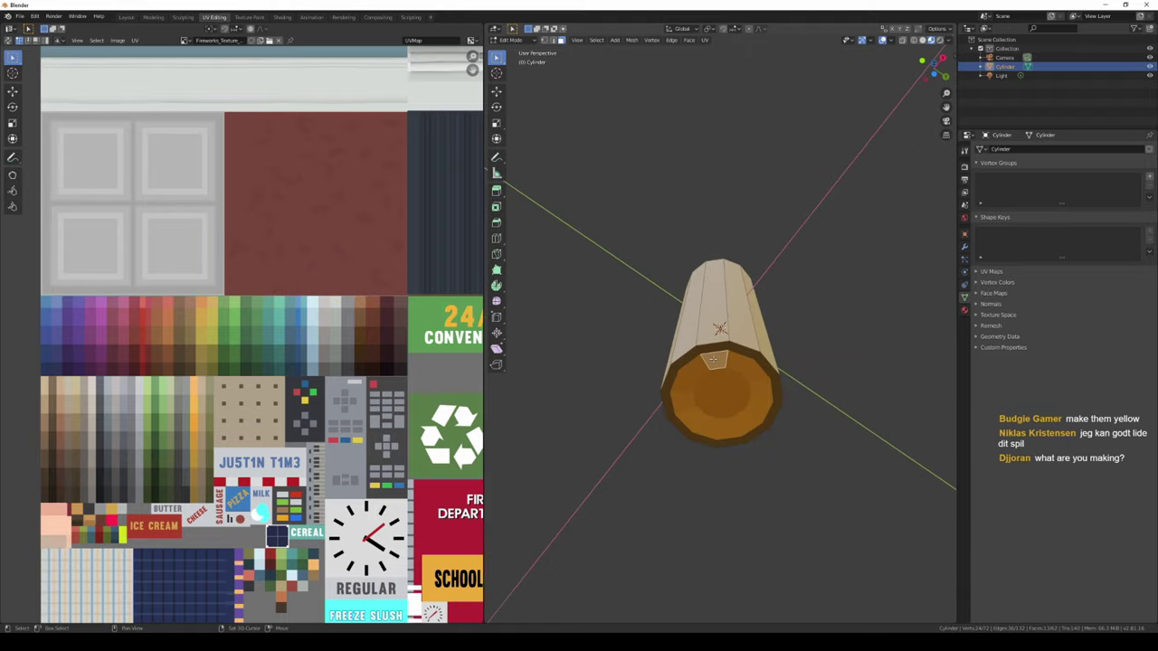
pyautogui.click(399, 282)
pyautogui.click(604, 310)
pyautogui.moveTo(604, 310); pyautogui.dragTo(624, 434, button='middle')
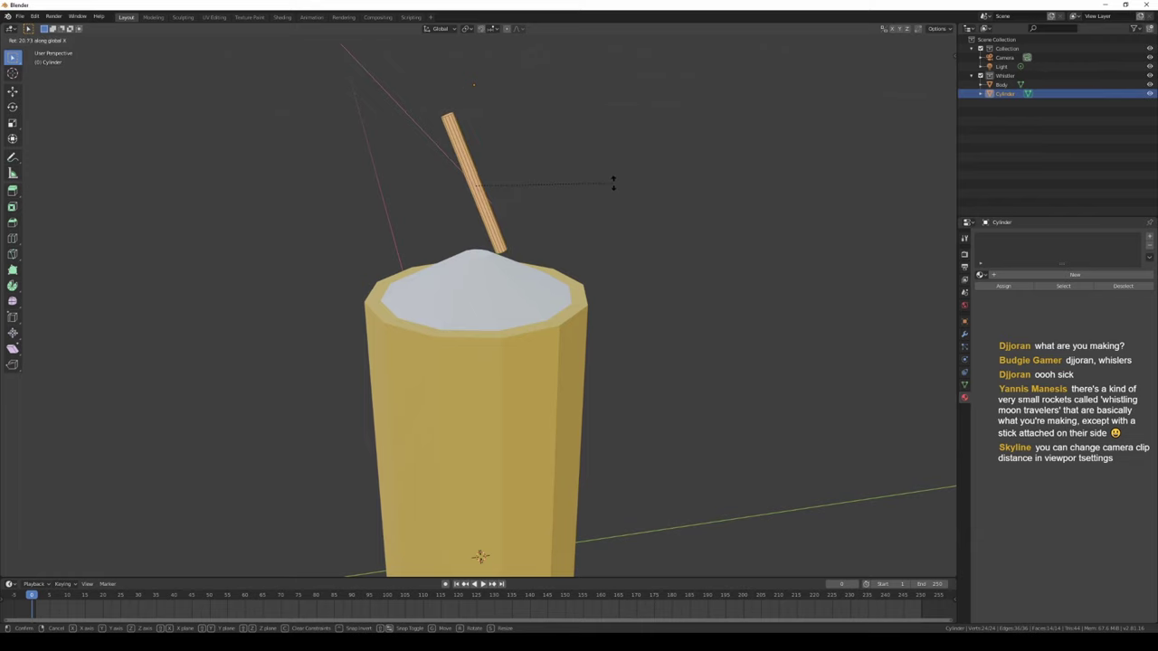
# Step: Tilt the thin fuse cylinder about 20 degrees around the global X axis and set its lower end on the body's cone
pyautogui.click(599, 184)
pyautogui.click(587, 187)
pyautogui.moveTo(586, 187); pyautogui.dragTo(552, 209, button='middle')
pyautogui.click(634, 232)
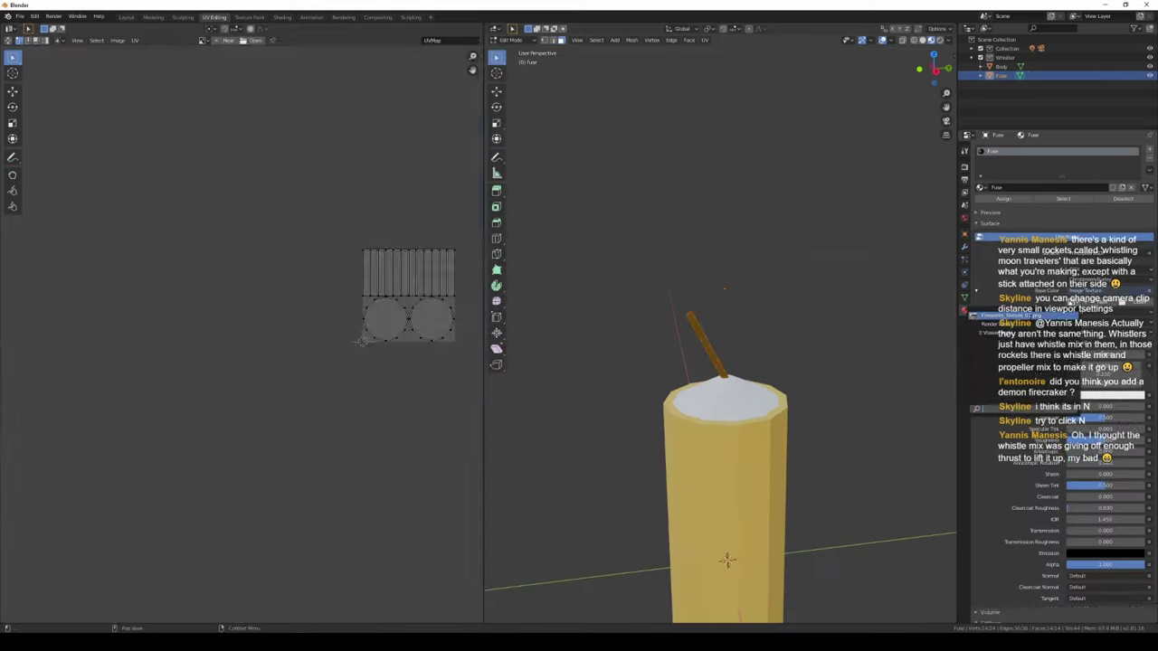
# Step: Show the fireworks texture atlas in the UV editor and move the fuse's collapsed UVs onto a colour swatch
pyautogui.click(366, 272)
pyautogui.scroll(-2, 362, 266)
pyautogui.scroll(2, 114, 541)
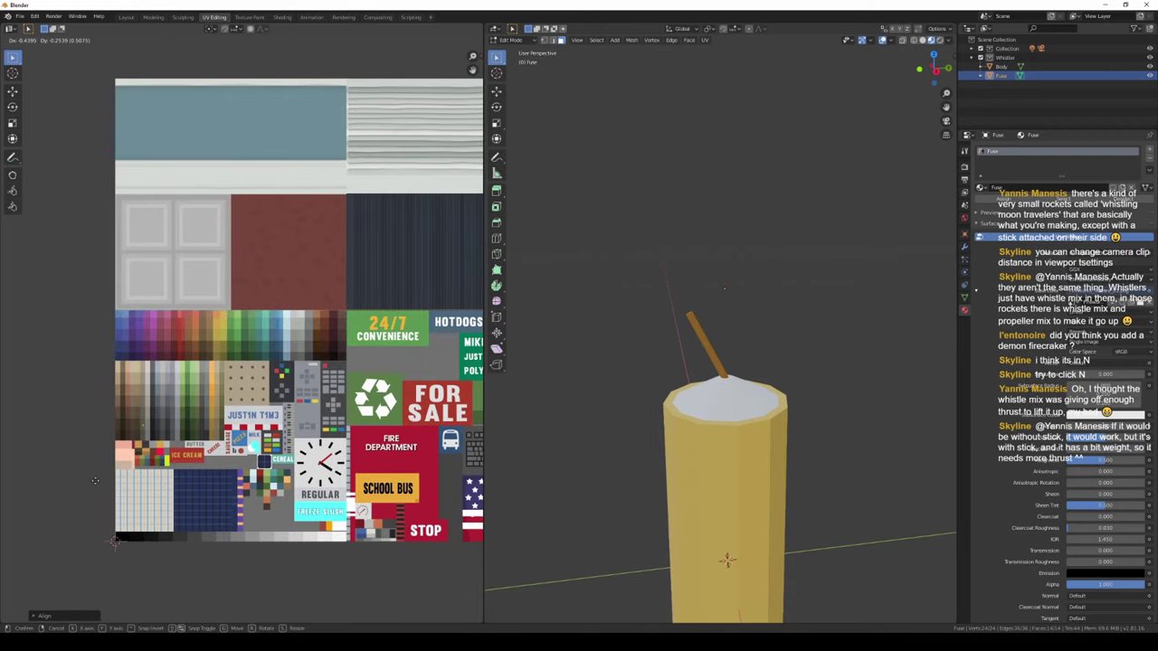
pyautogui.hotkey('alt', 'a')
pyautogui.scroll(-3, 735, 398)
pyautogui.moveTo(735, 398)
pyautogui.mouseDown(button='middle')
pyautogui.moveTo(756, 443)
pyautogui.moveTo(767, 380)
pyautogui.moveTo(745, 394)
pyautogui.mouseUp(button='middle')
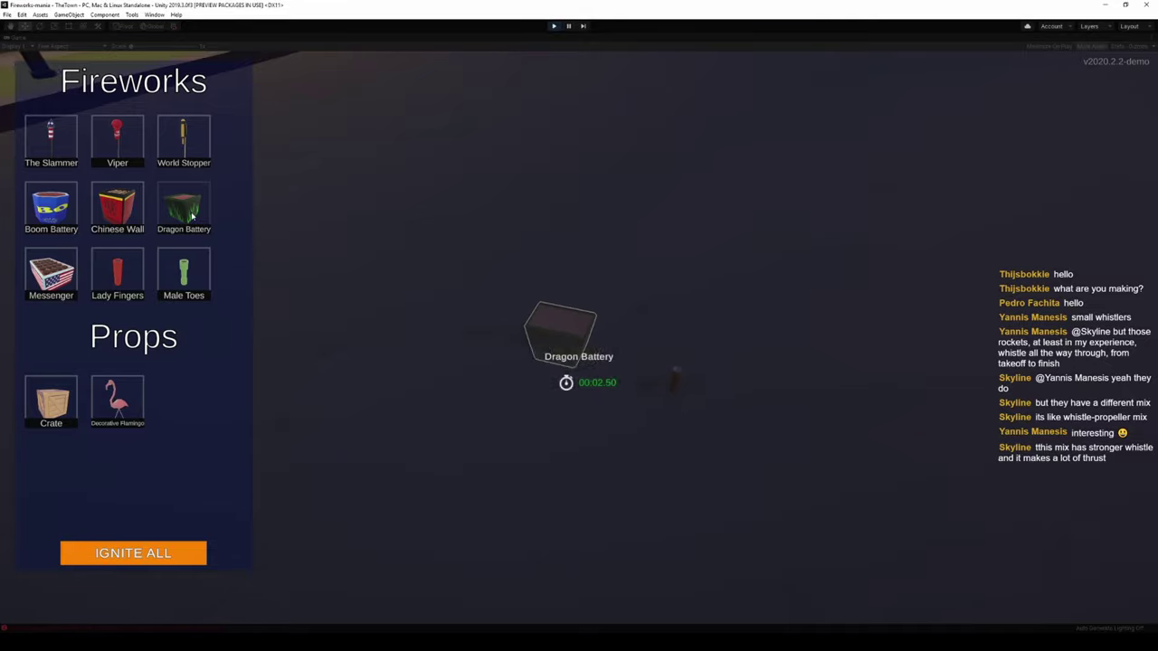
# Step: In the game running in Unity, spawn a Chinese Wall and The Slammer, and switch to the ignite tool
pyautogui.click(136, 210)
pyautogui.click(56, 142)
pyautogui.press('Tab')
pyautogui.press('2')
pyautogui.moveTo(579, 338); pyautogui.dragTo(579, 338)
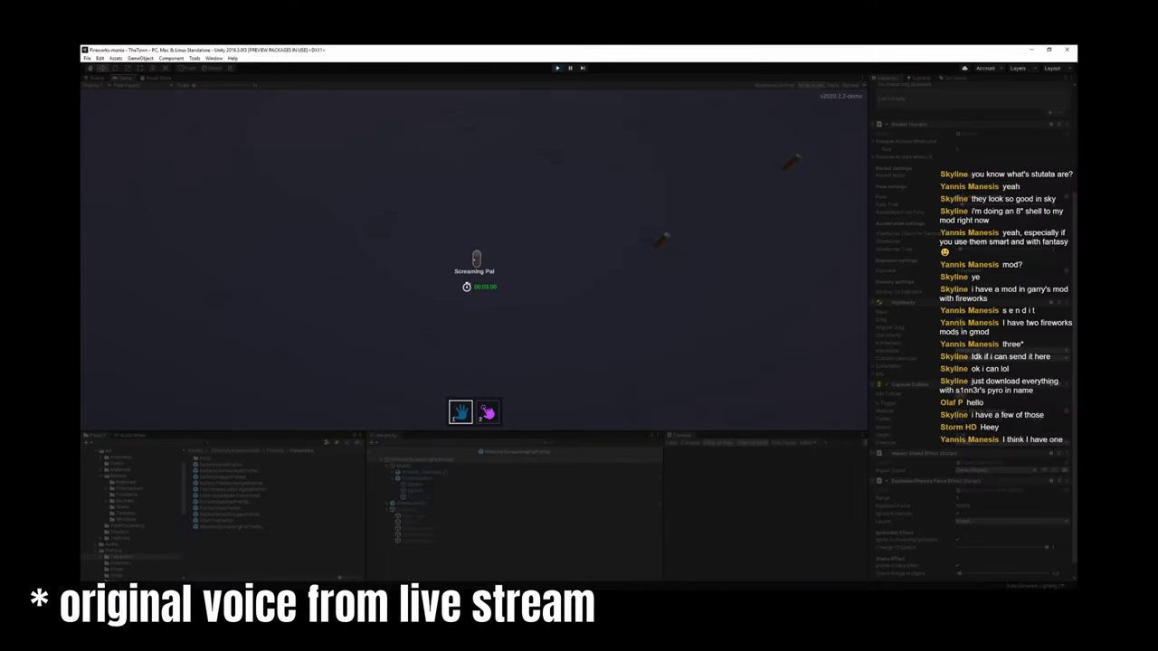
# Step: Ignite the Screaming Pal on the ground with the ignite tool
pyautogui.press('2')
pyautogui.click(474, 260)
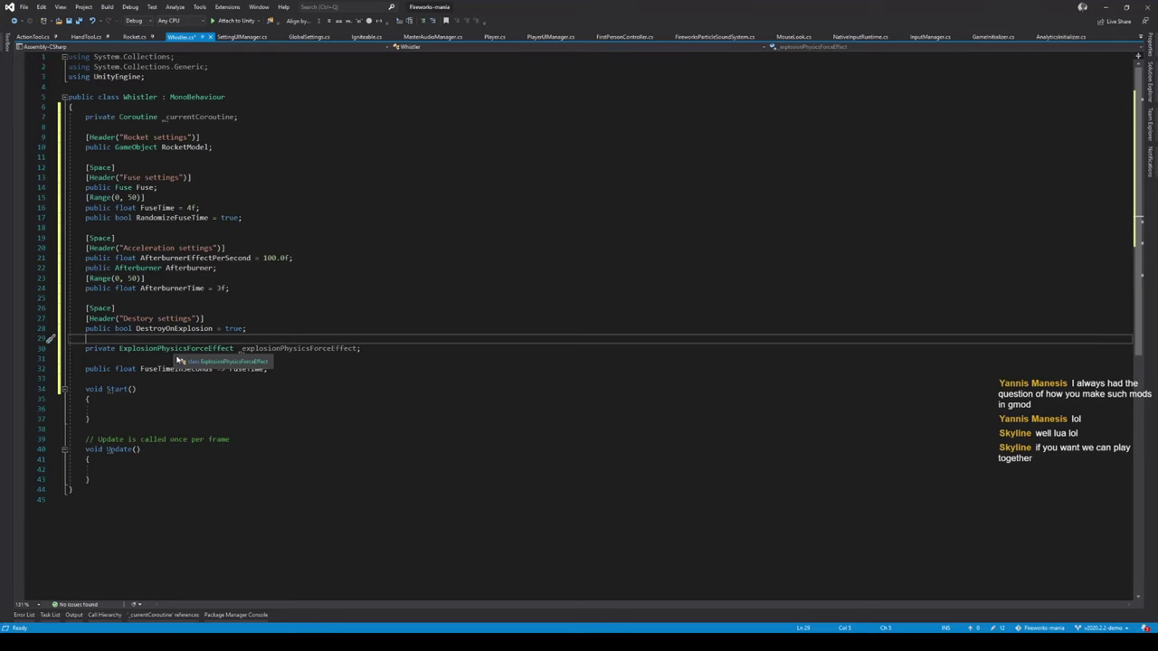
# Step: In Visual Studio, replace the Whistler class's MonoBehaviour base with "Igniteable, IHaveFusetime" copied from Rocket.cs
pyautogui.hotkey('ctrl', 'Tab')
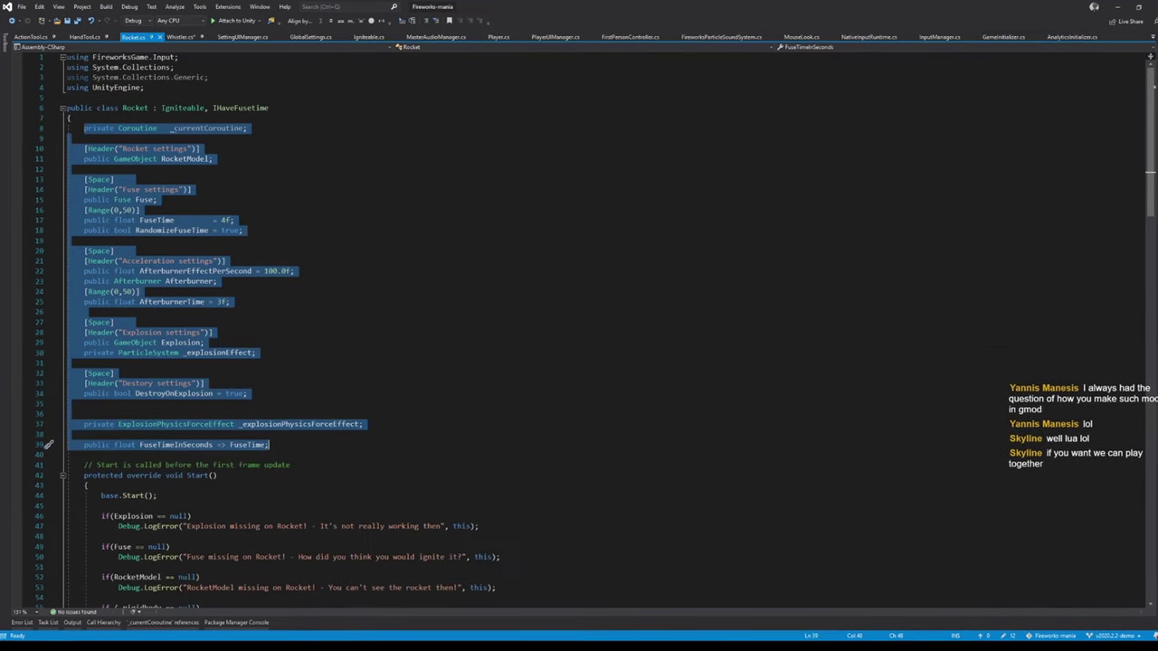
pyautogui.scroll(-4, 178, 360)
pyautogui.scroll(4, 178, 360)
pyautogui.moveTo(161, 110); pyautogui.dragTo(271, 110)
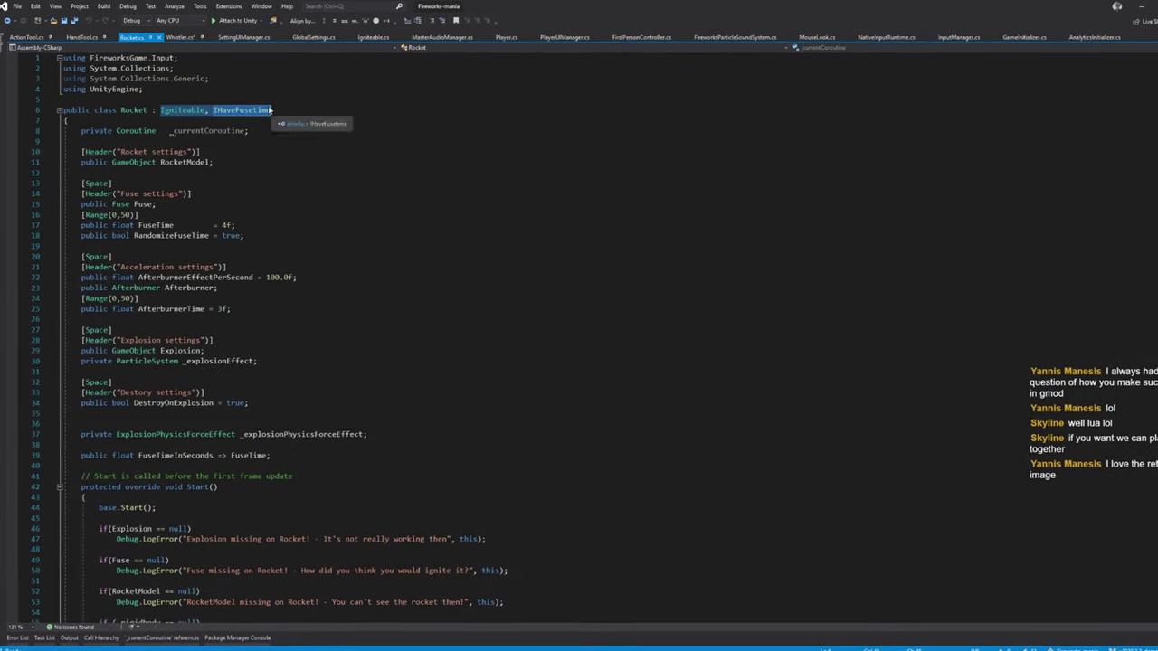
pyautogui.hotkey('ctrl', 'c')
pyautogui.hotkey('ctrl', 'Tab')
pyautogui.doubleClick(201, 99)
pyautogui.hotkey('ctrl', 'v')
# Step: Copy the whole Start method with its comment from Rocket.cs and paste it over the empty Start in Whistler.cs
pyautogui.click(132, 38)
pyautogui.scroll(-3, 108, 344)
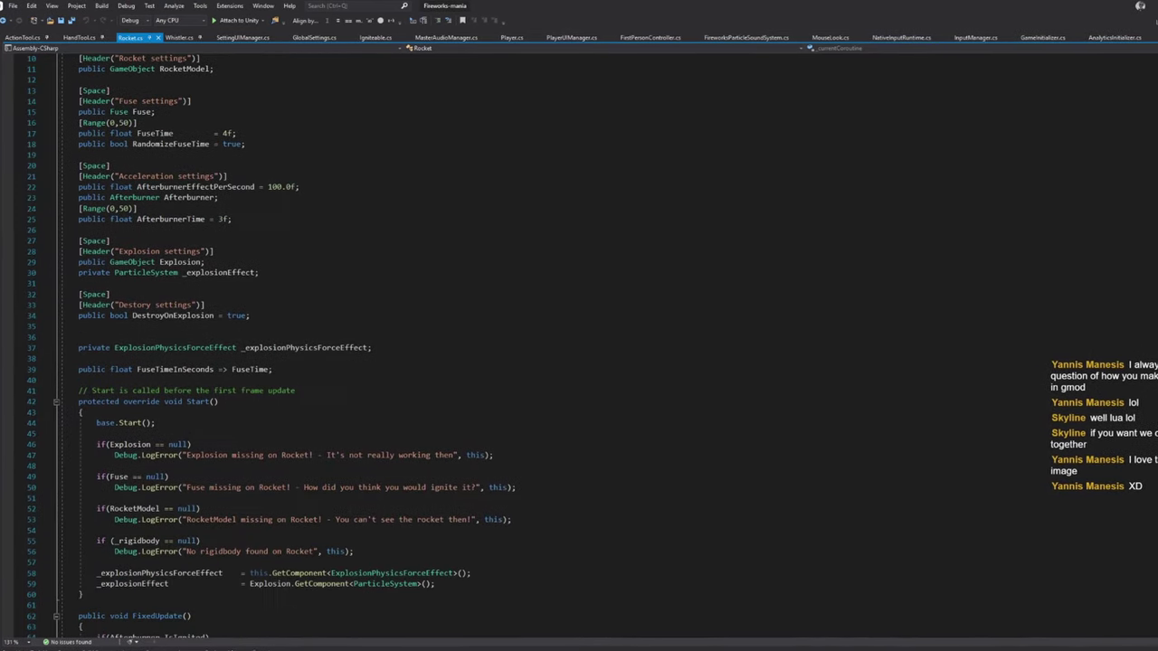
pyautogui.moveTo(79, 387); pyautogui.dragTo(85, 589)
pyautogui.hotkey('ctrl', 'c')
pyautogui.click(177, 40)
pyautogui.hotkey('ctrl', 'v')
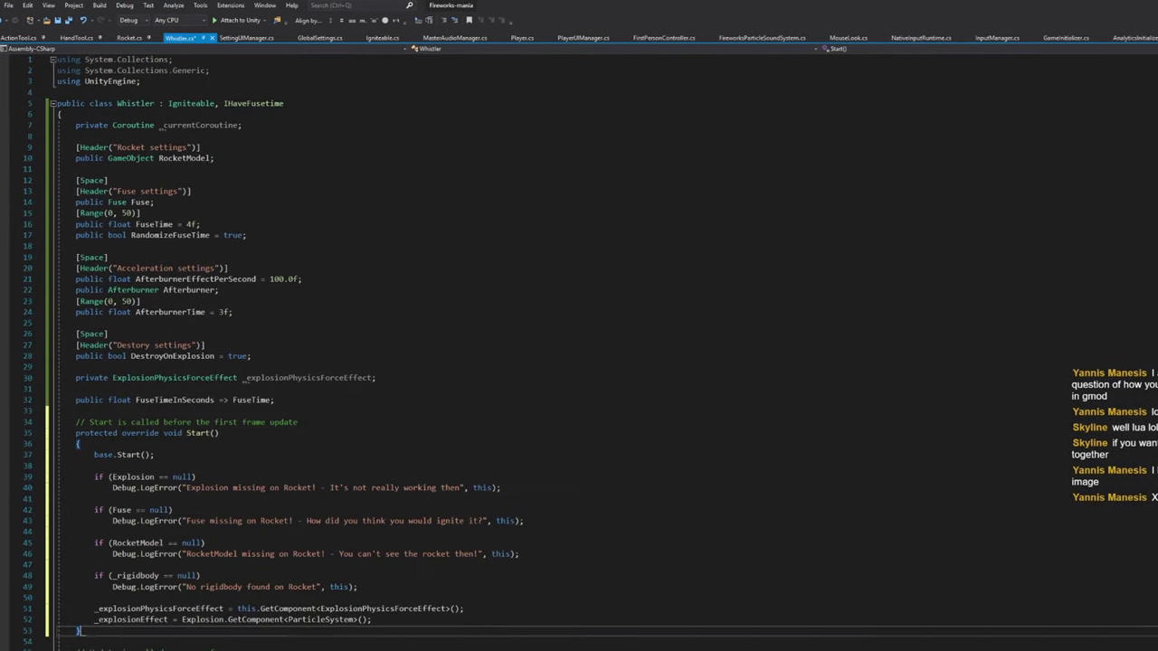
# Step: Align the equals signs of the _explosionPhysicsForceEffect and _explosionEffect assignments in Start and save Whistler.cs
pyautogui.click(172, 560)
pyautogui.press('Tab')
pyautogui.press('Tab')
pyautogui.press('Tab')
pyautogui.press('Tab')
pyautogui.click(224, 549)
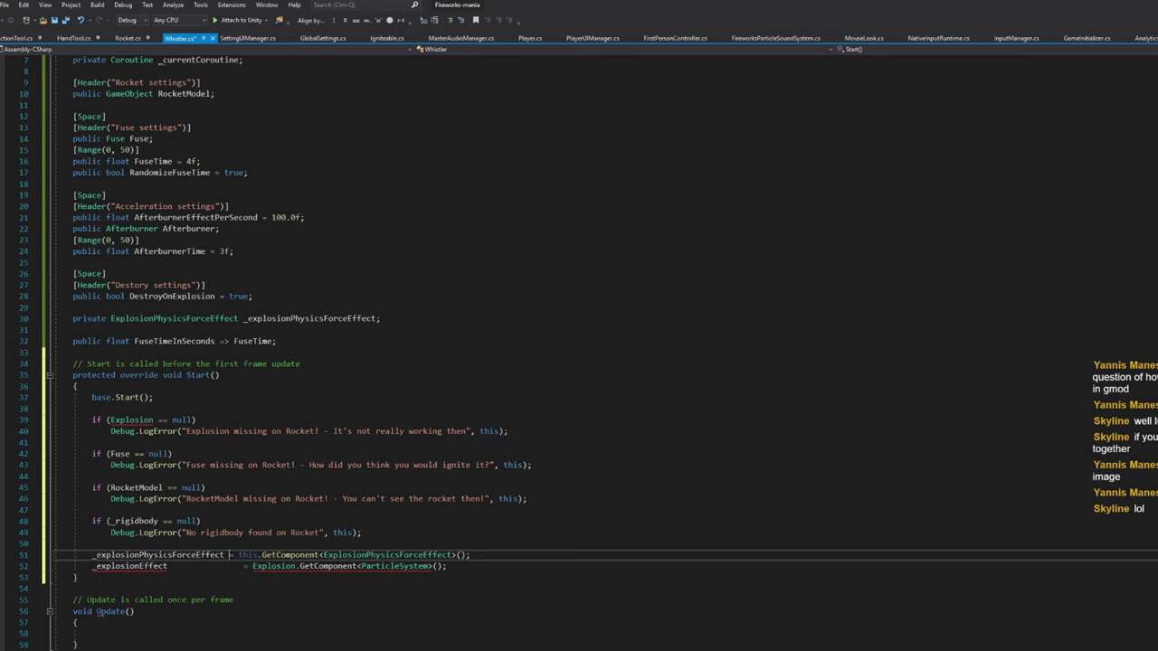
pyautogui.press('Tab')
pyautogui.hotkey('ctrl', 's')
# Step: Remove the Explosion null check and the _explosionEffect assignment from Whistler's Start method
pyautogui.click(229, 425)
pyautogui.hotkey('ctrl', 'x')
pyautogui.hotkey('ctrl', 'x')
pyautogui.hotkey('ctrl', 'x')
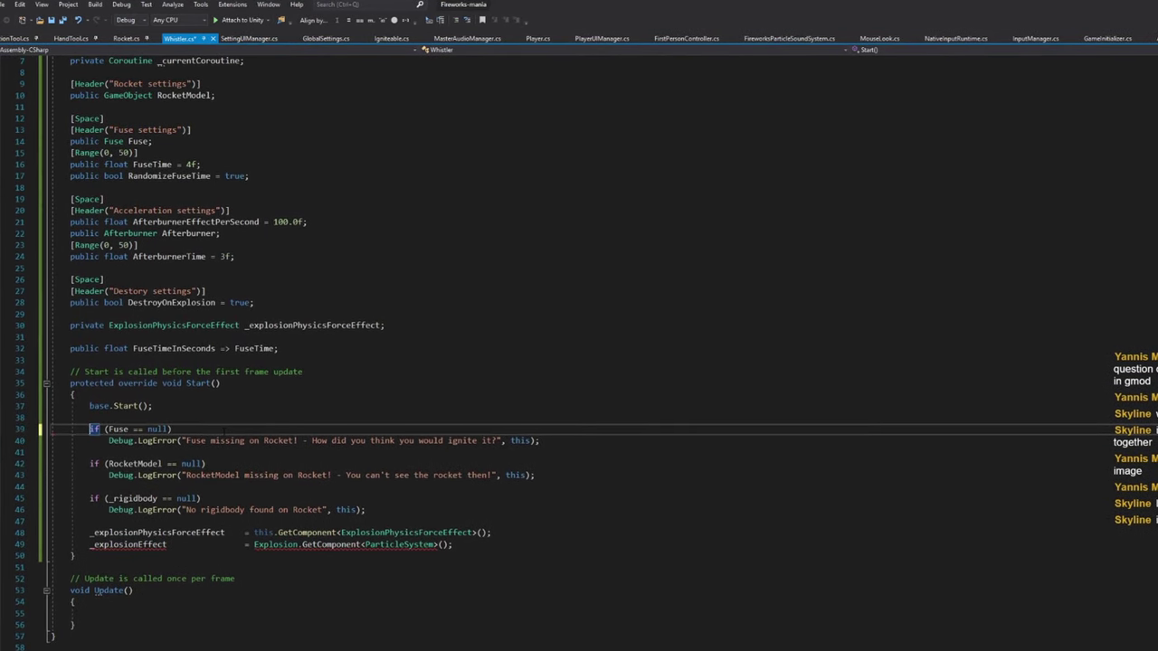
pyautogui.click(277, 540)
pyautogui.hotkey('ctrl', 'x')
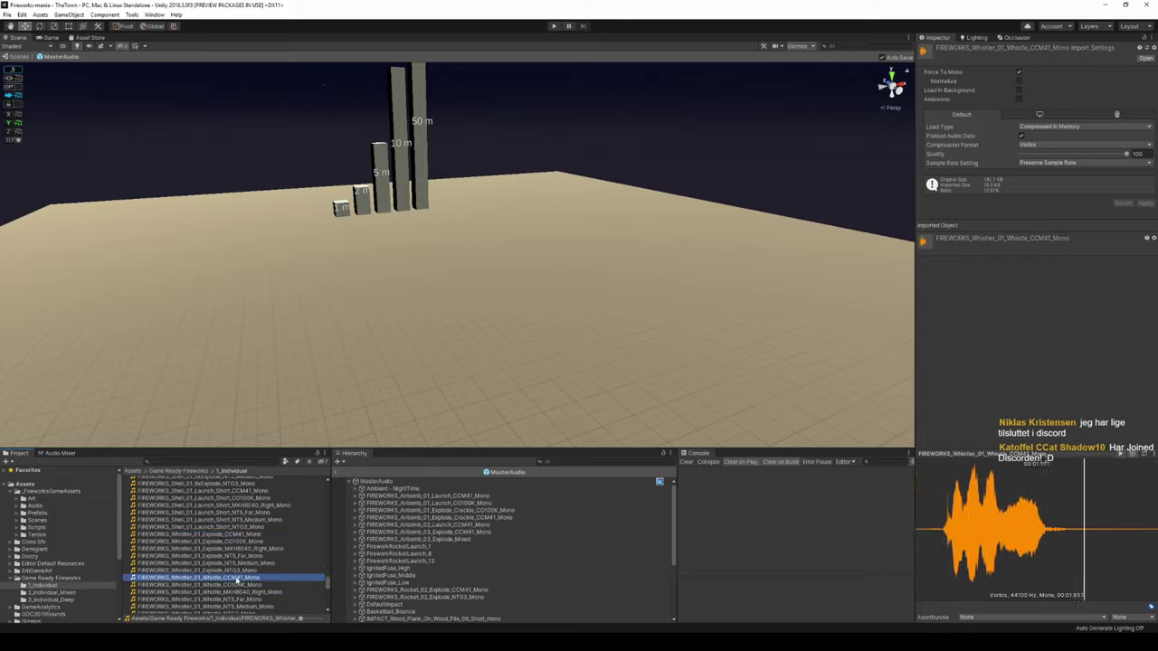
# Step: In the Unity editor, preview the different FIREWORKS_Whistler_01_Whistle mono audio clips
pyautogui.click(237, 585)
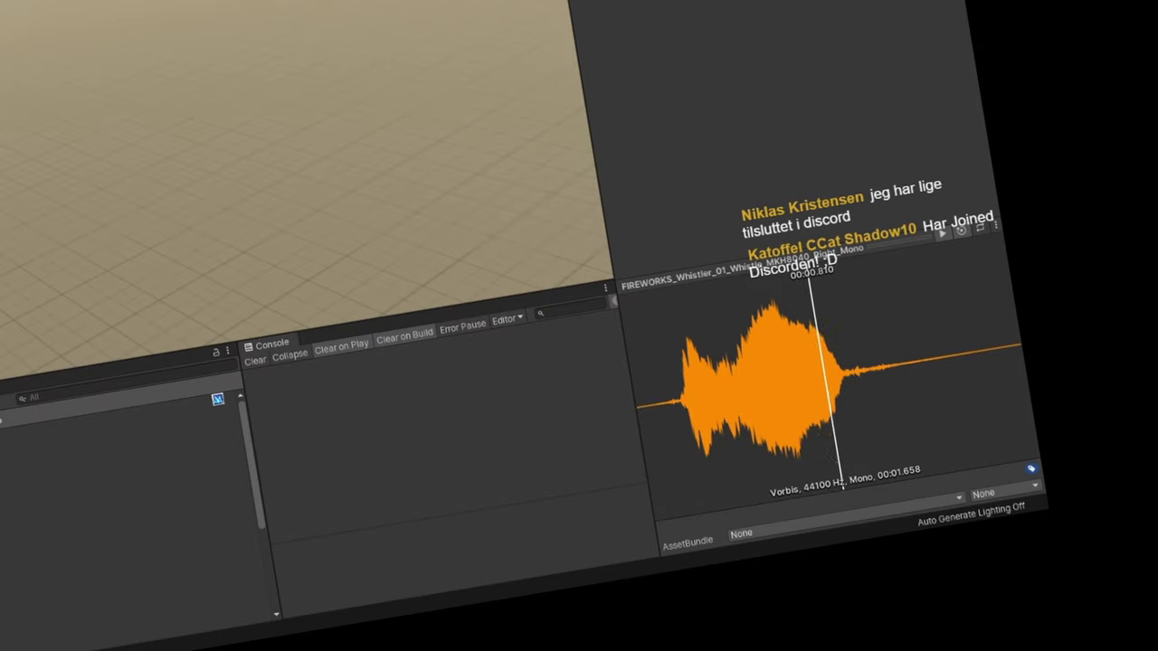
pyautogui.press('Down')
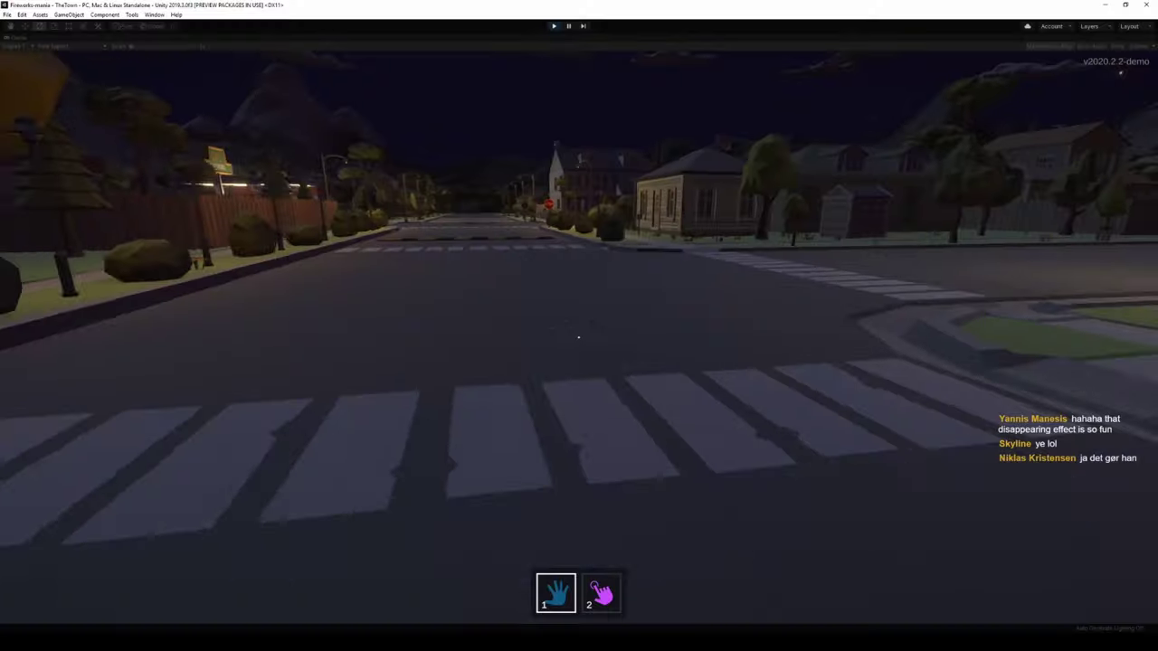
# Step: In the running game, ignite the small fireworks scattered on the road
pyautogui.press('Tab')
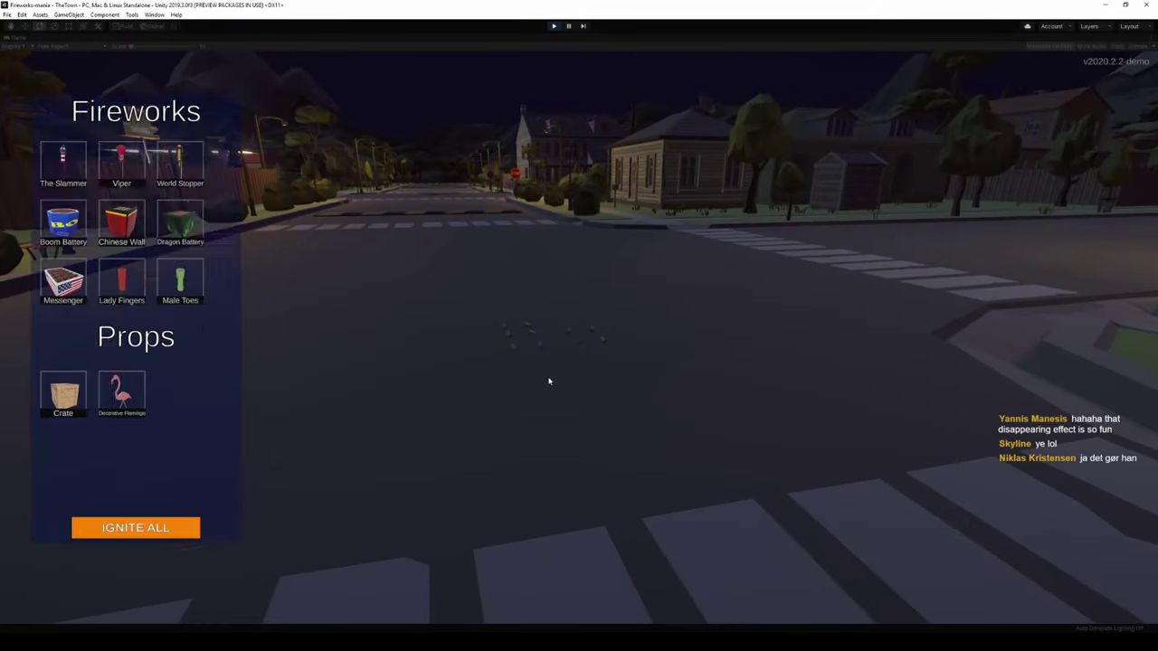
pyautogui.press('Tab')
pyautogui.press('e')
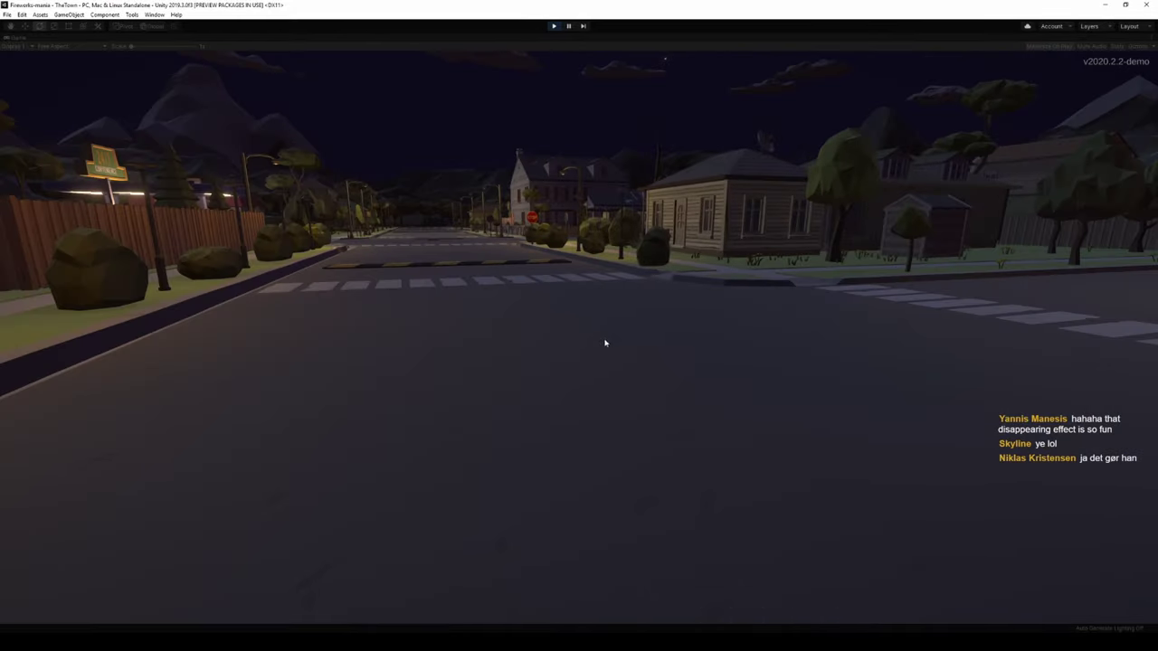
# Step: Line up a Chinese Wall, Boom Battery, Dragon Battery and Messenger on the road and ignite them all
pyautogui.press('Tab')
pyautogui.click(63, 215)
pyautogui.click(194, 221)
pyautogui.click(53, 277)
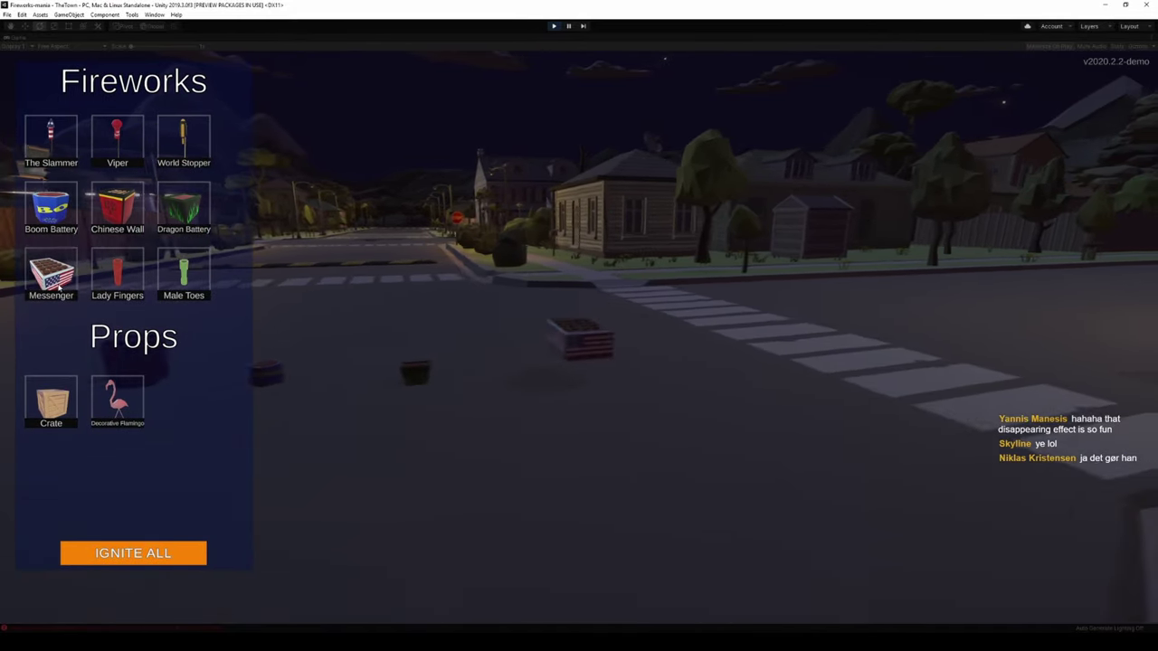
pyautogui.press('Tab')
pyautogui.press('Tab')
pyautogui.click(163, 555)
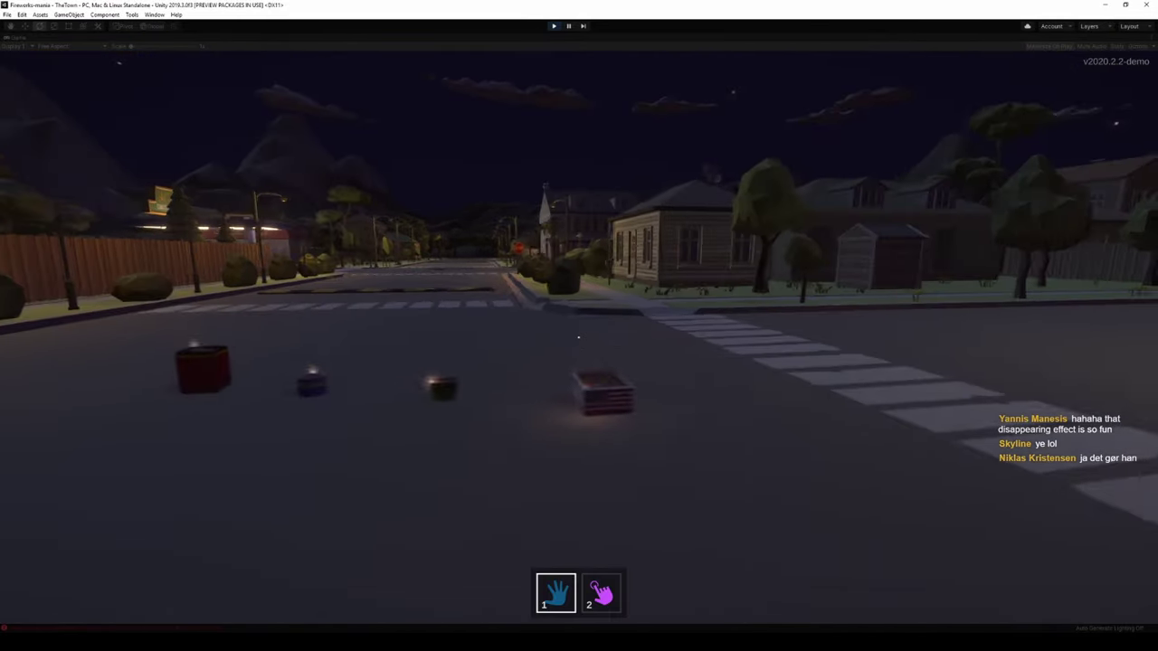
pyautogui.press('a')
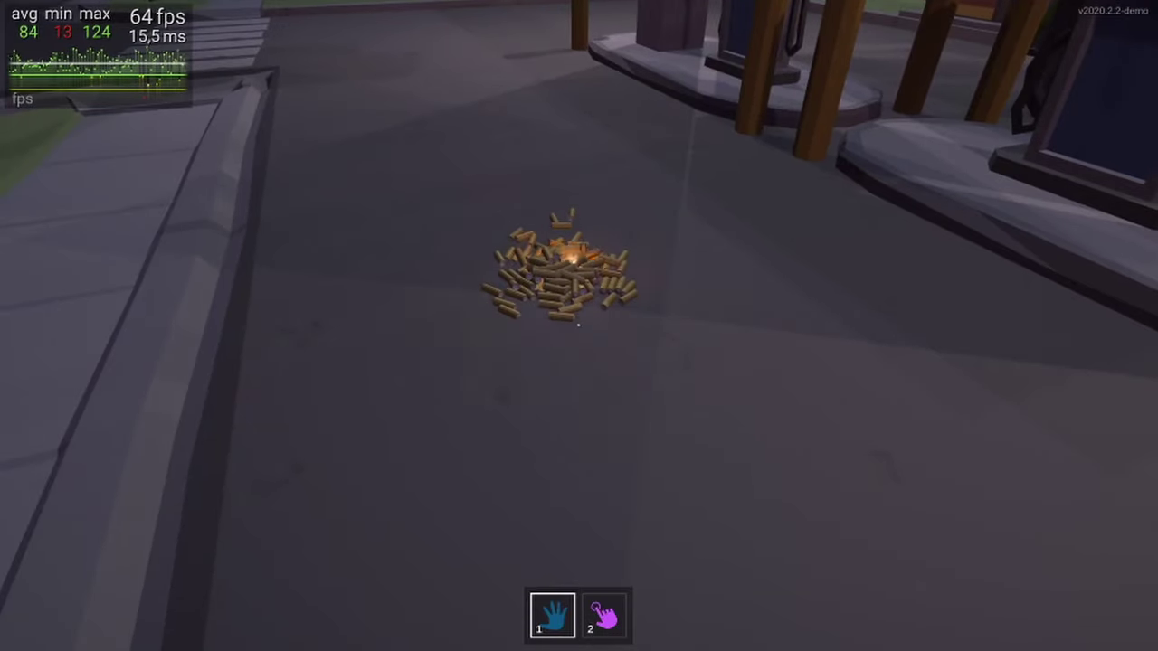
# Step: Move around the gas station forecourt and watch the burning pile of Screaming Pals go off
pyautogui.press('s')
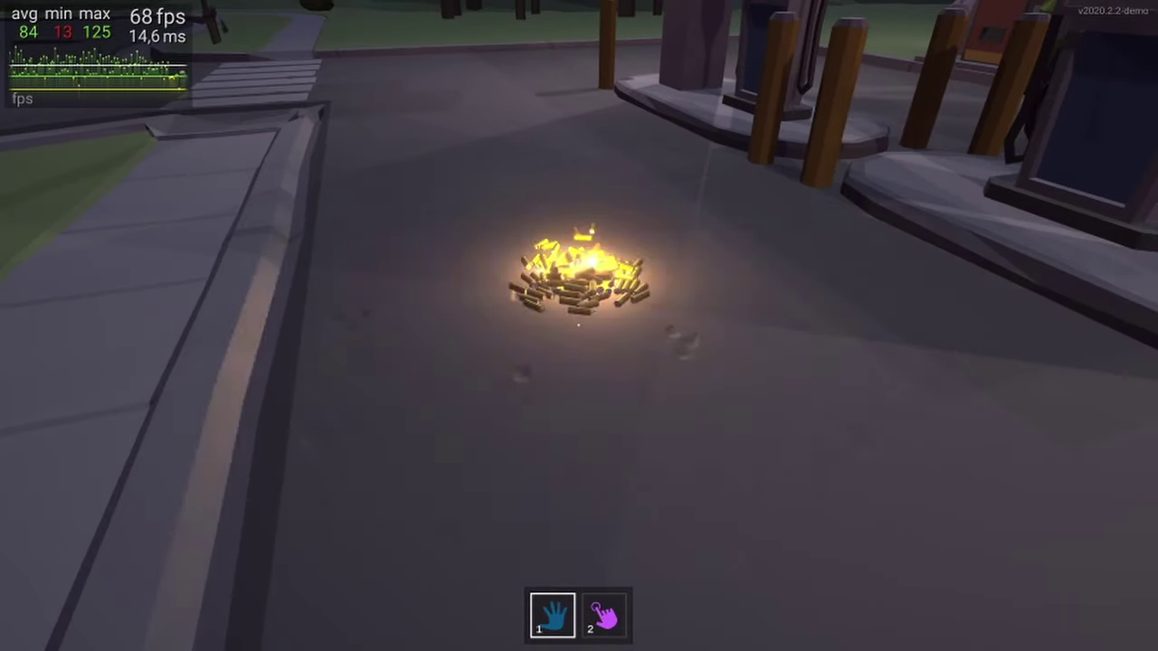
pyautogui.press('s')
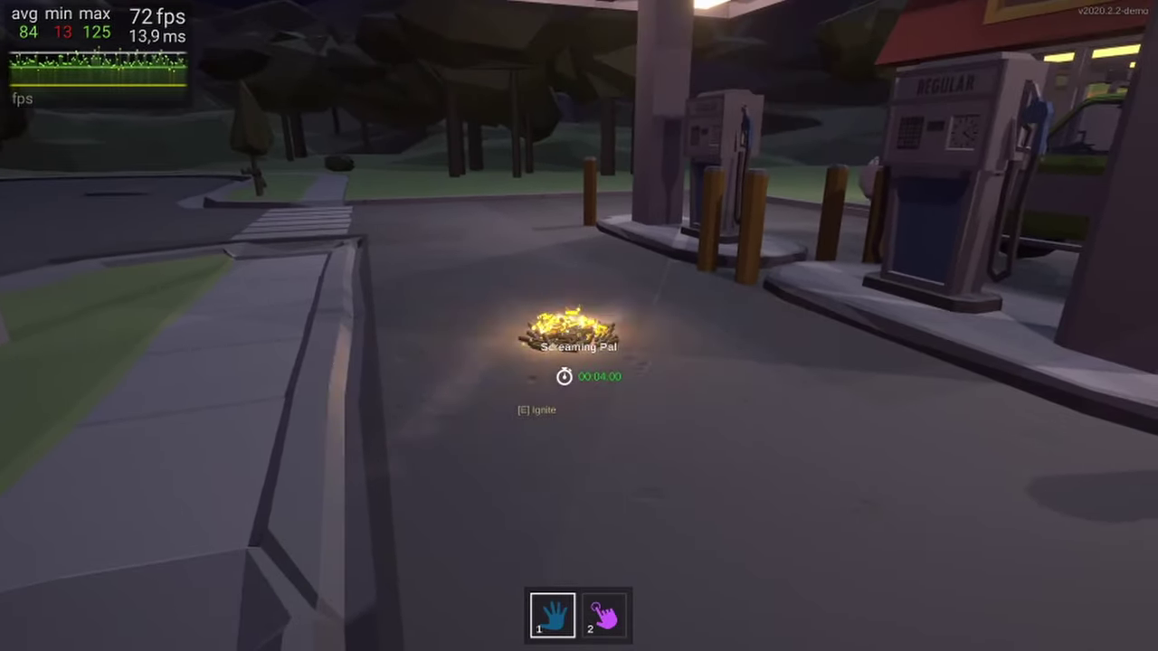
pyautogui.press('a')
pyautogui.press('s')
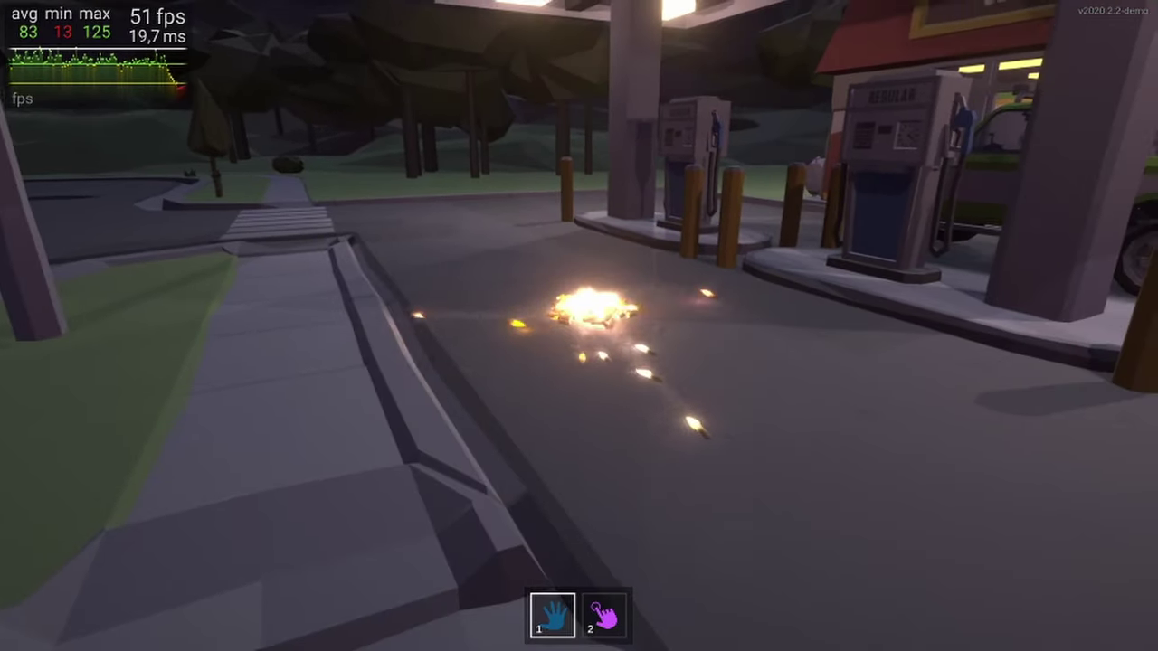
pyautogui.press('a')
pyautogui.press('d')
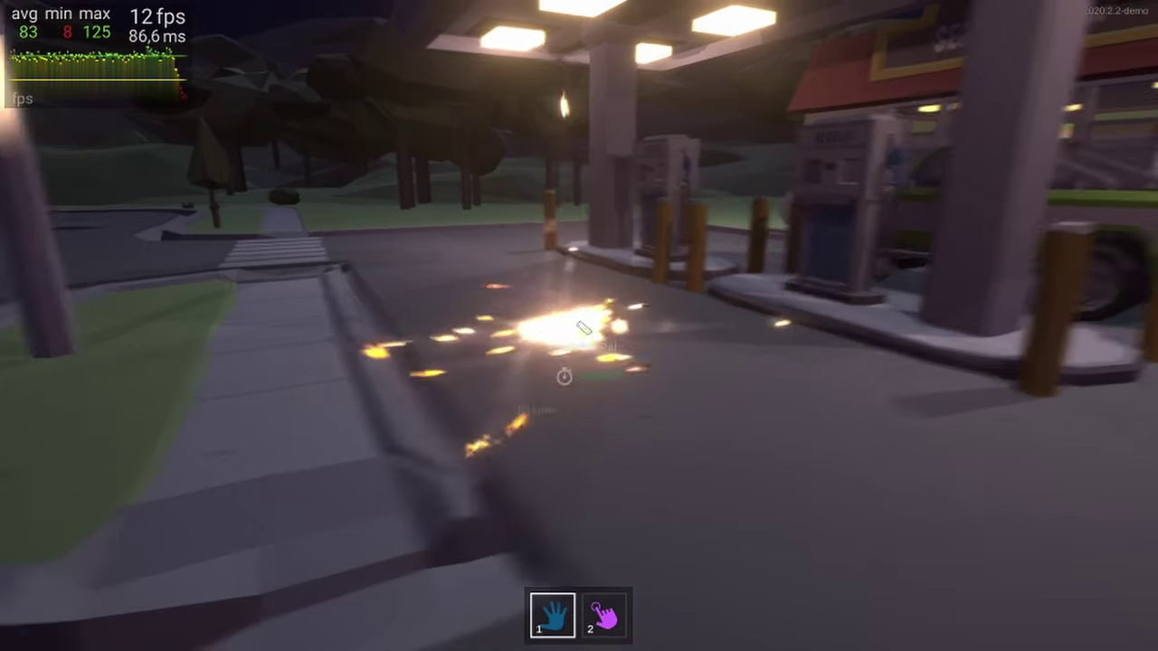
pyautogui.press('a')
pyautogui.press('s')
pyautogui.press('s')
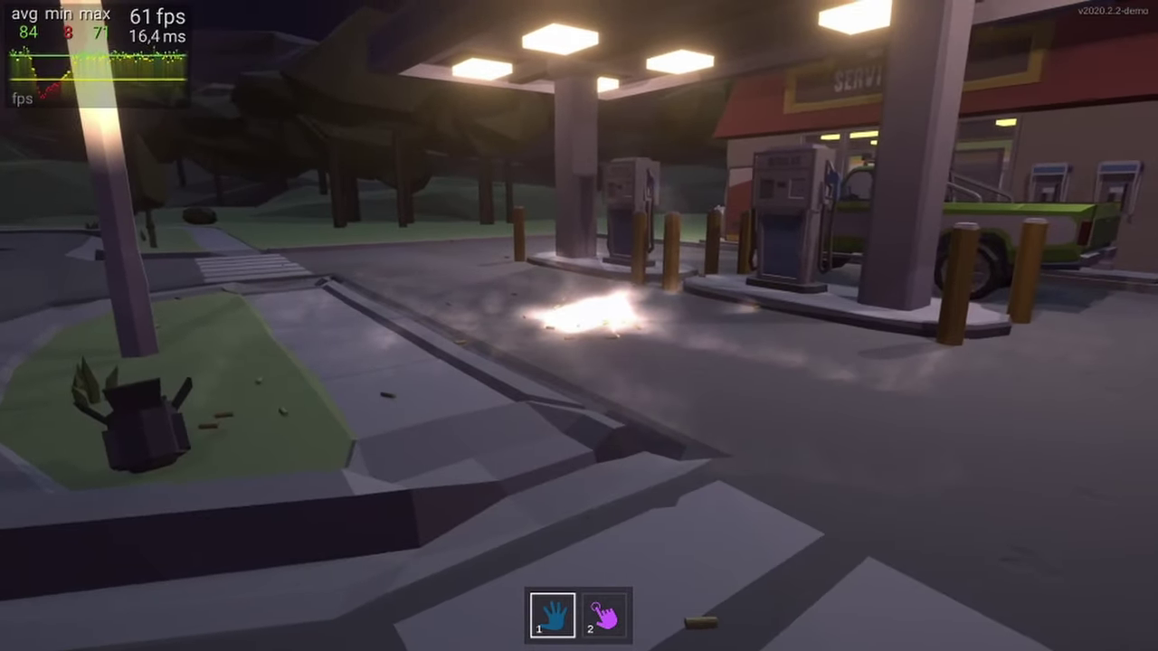
pyautogui.press('a')
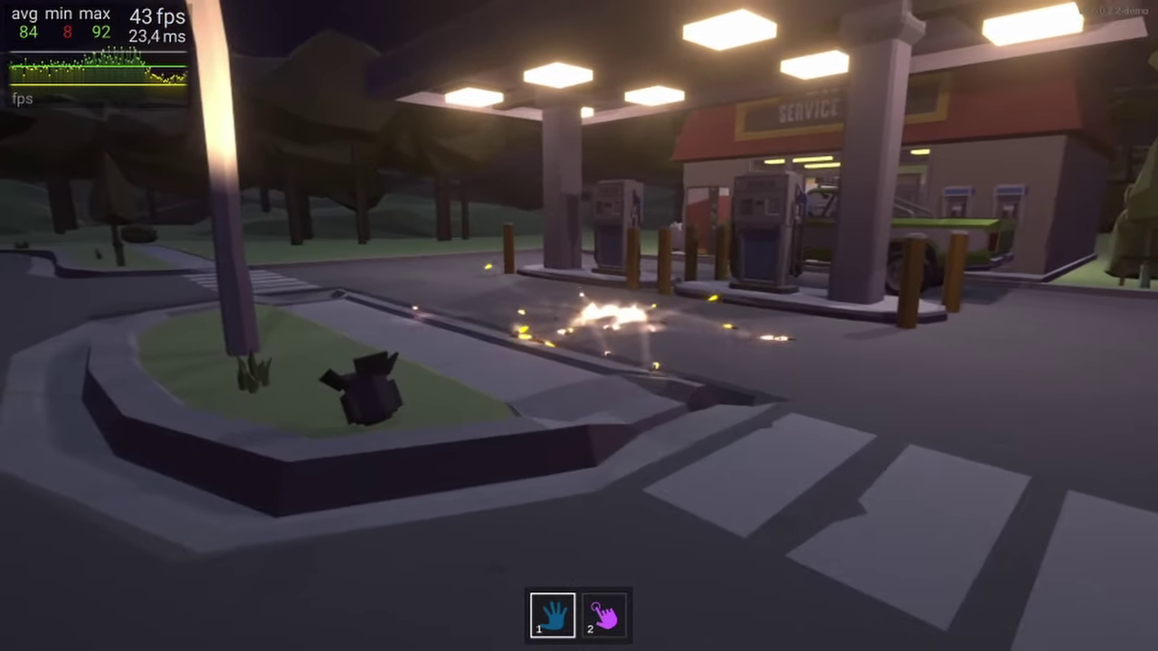
pyautogui.press('s')
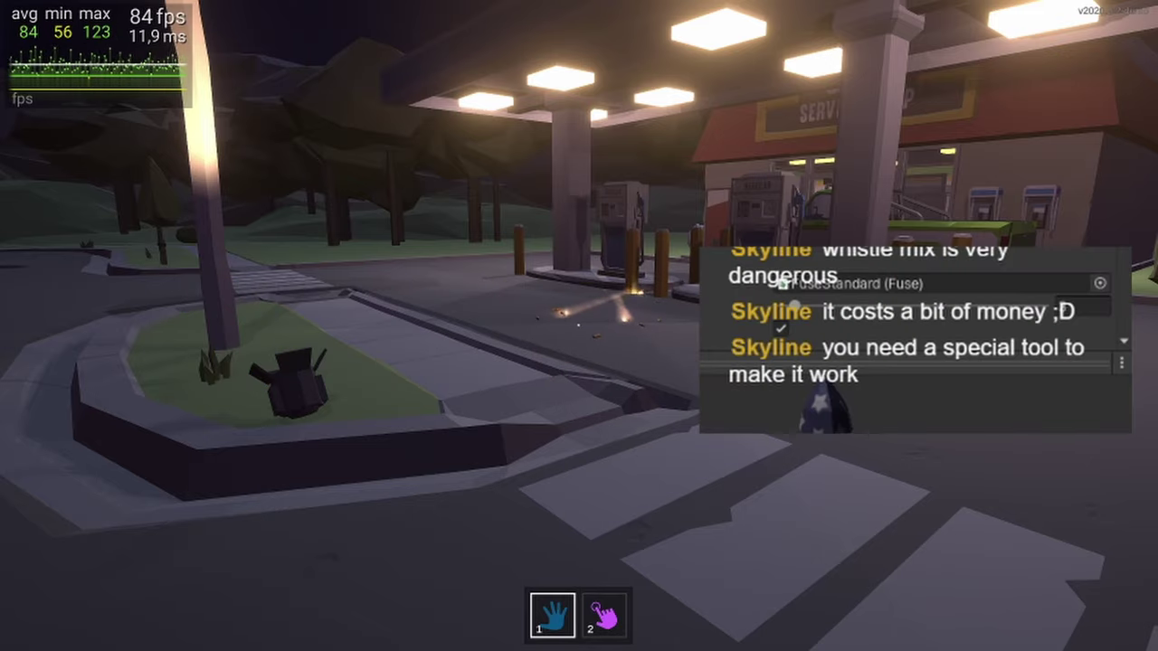
pyautogui.press('a')
pyautogui.press('w')
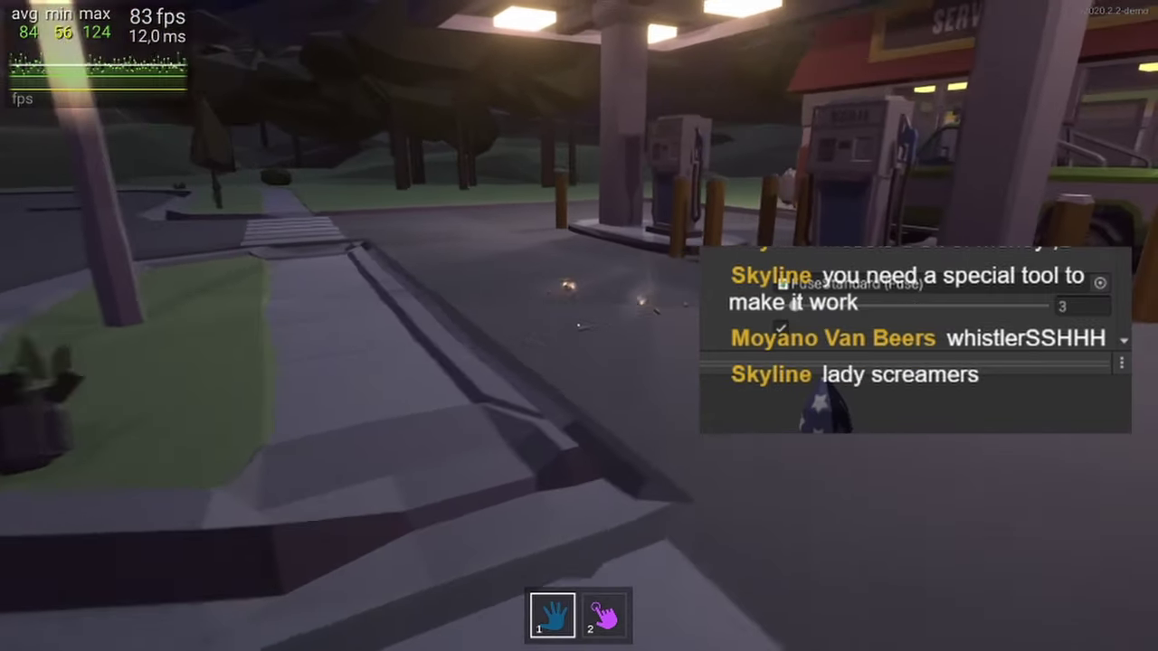
pyautogui.press('d')
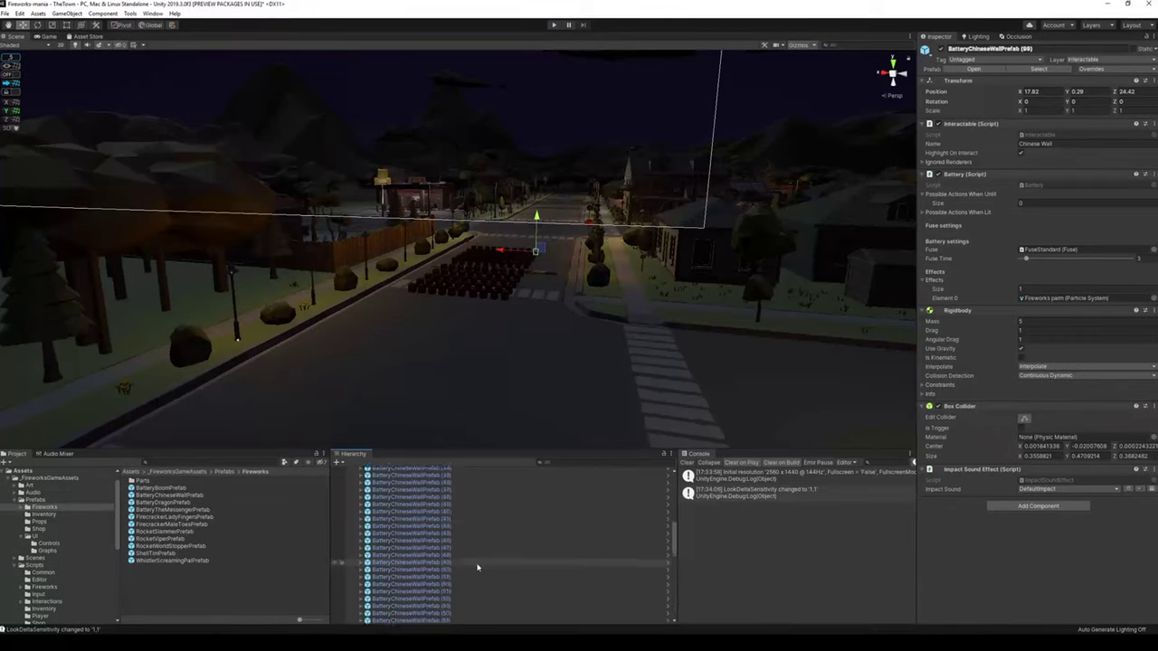
# Step: In the Unity editor, select all BatteryChineseWallPrefab instances in the scene and group them under a parent named "100 x Chinese Battery"
pyautogui.scroll(10, 477, 566)
pyautogui.keyDown('shift'); pyautogui.click(439, 500); pyautogui.keyUp('shift')
pyautogui.scroll(-20, 527, 557)
pyautogui.moveTo(436, 586); pyautogui.dragTo(398, 607)
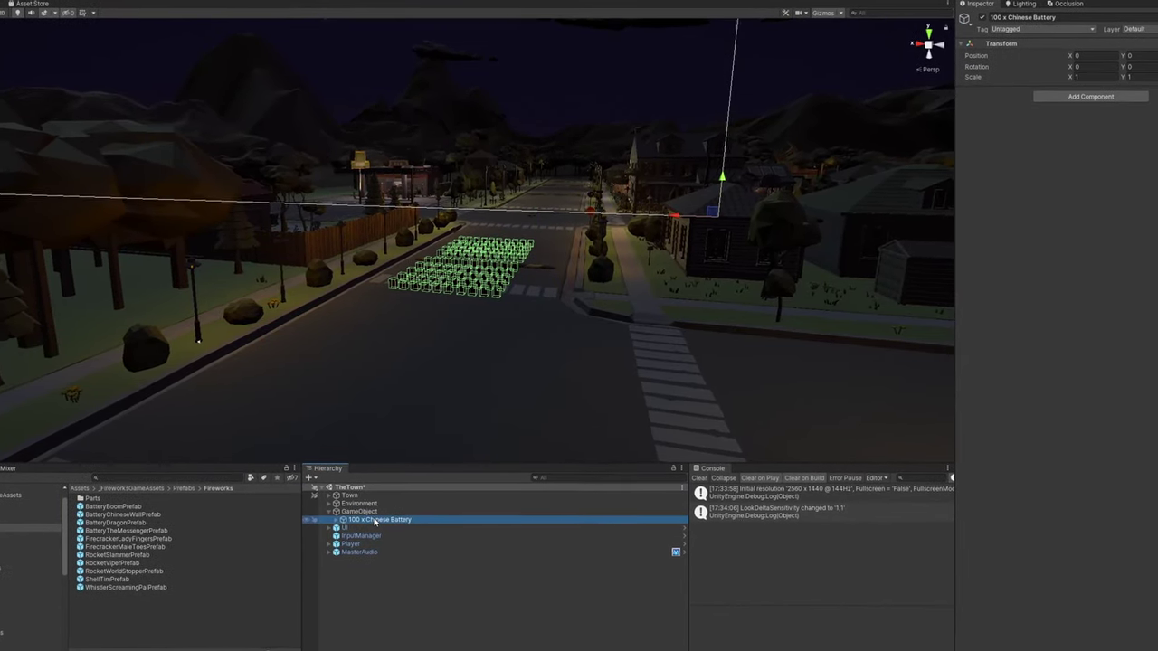
pyautogui.moveTo(541, 377); pyautogui.dragTo(541, 344, button='right')
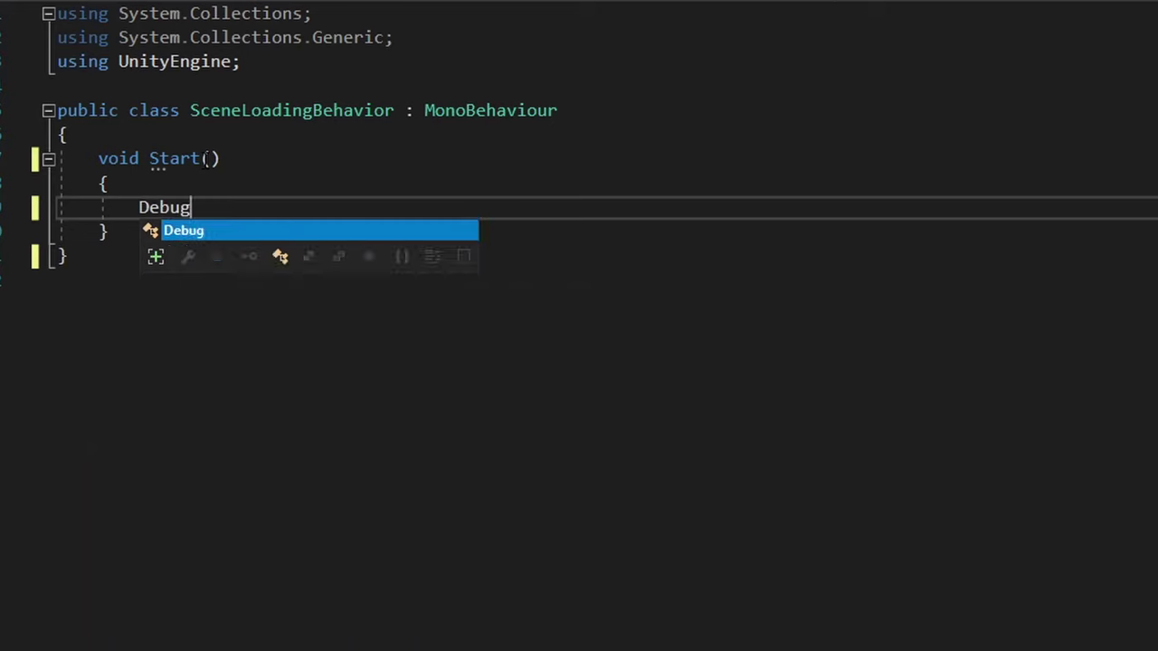
# Step: In SceneLoadingBehavior's Start, log $"I'm loading this scene '' ... in a moment" and insert a SceneLoadingManager.Instance reference between the single quotes
pyautogui.write('.Log("')
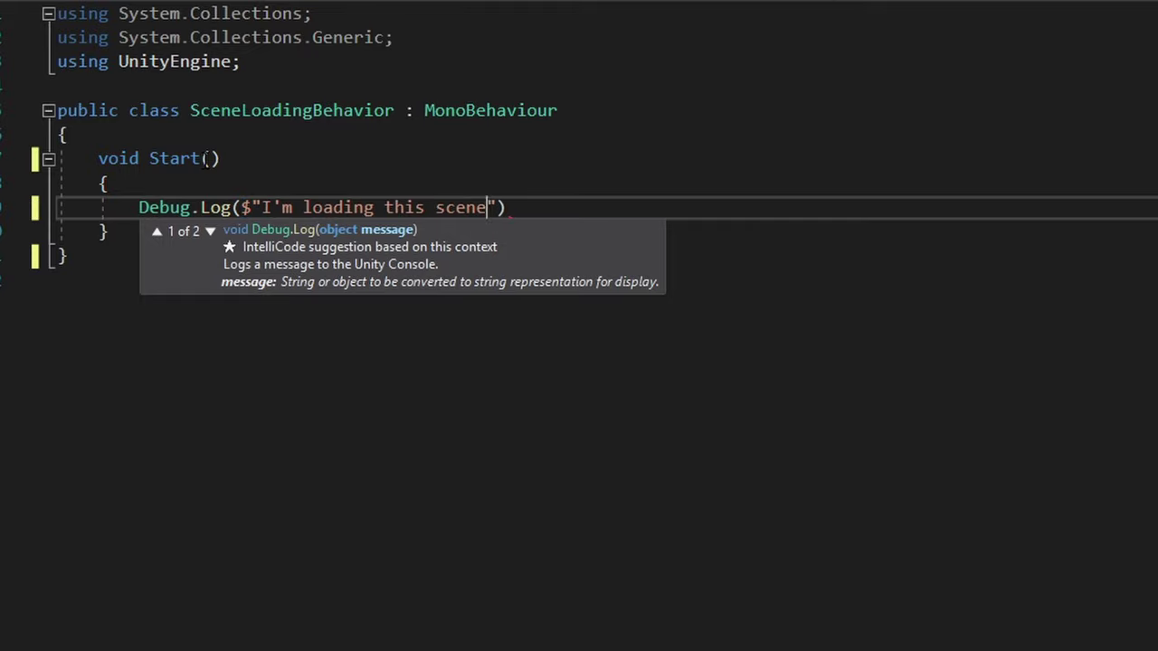
pyautogui.press('Escape')
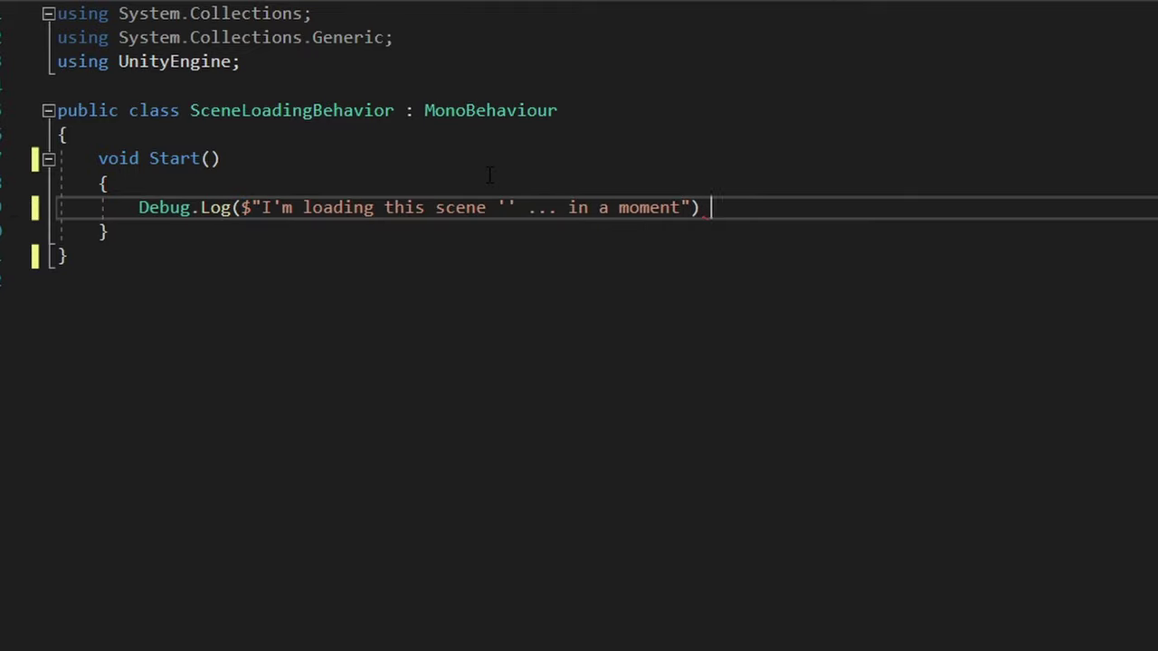
pyautogui.write('{SceneLoadingManager.Instance')
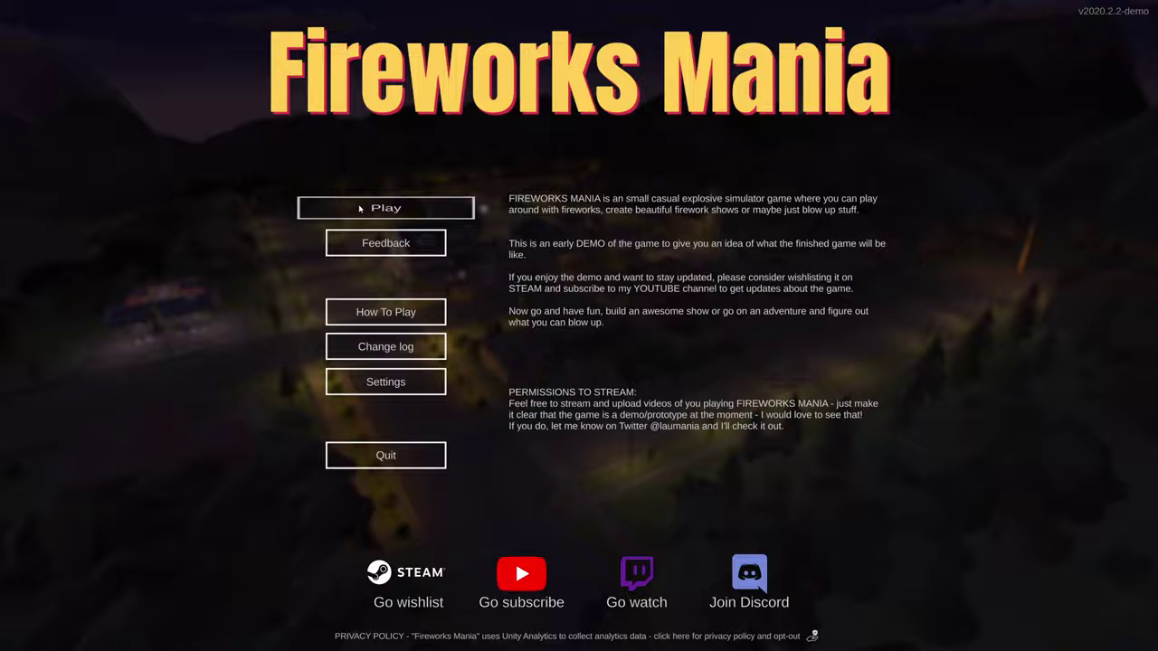
# Step: Start a game from the main menu, open the in-game menu on the street and choose an entry in it
pyautogui.click(381, 206)
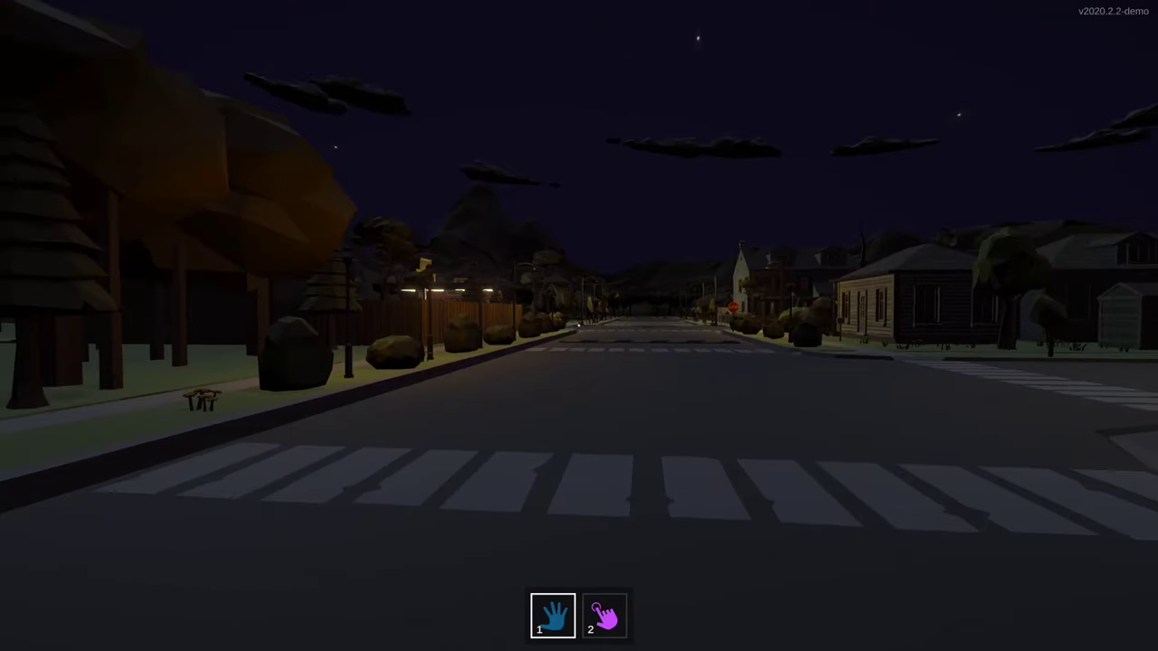
pyautogui.press('Escape')
pyautogui.click(586, 410)
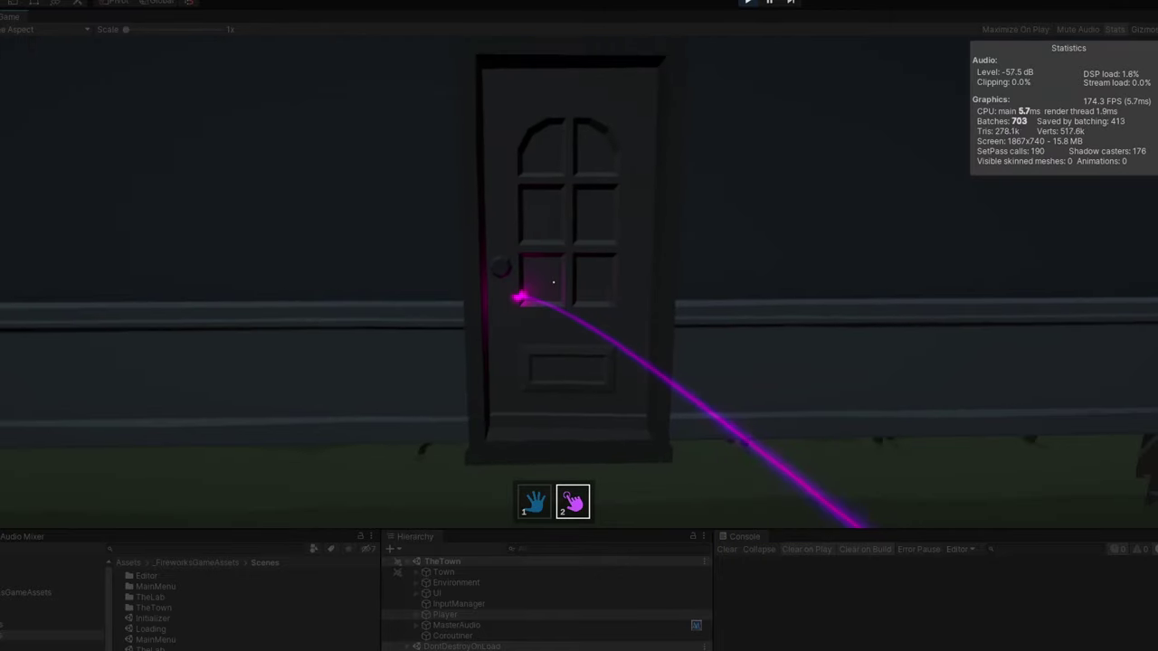
# Step: Walk up to the house door and try the interaction tool on it in play mode
pyautogui.press('w')
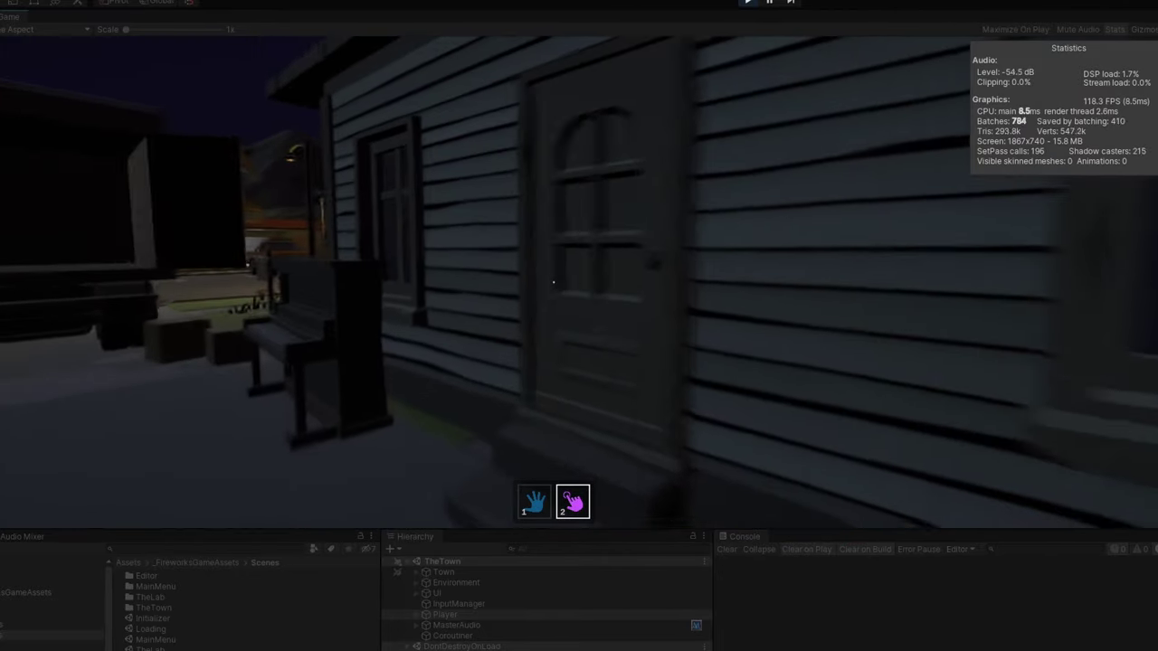
pyautogui.click(553, 282)
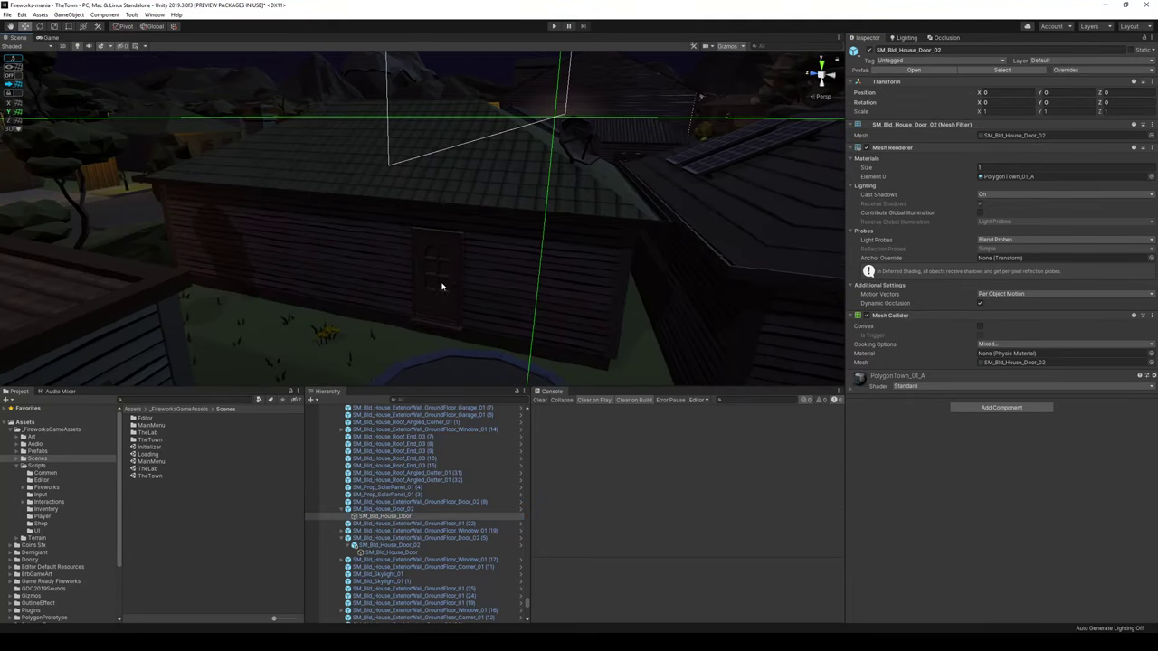
# Step: Adjust a component of the house door object and select the nested door piece in the neighbouring house wall
pyautogui.click(391, 443)
pyautogui.click(1153, 370)
pyautogui.click(1104, 393)
pyautogui.moveTo(634, 271); pyautogui.dragTo(461, 312, button='right')
pyautogui.click(457, 321)
pyautogui.scroll(-1, 349, 593)
pyautogui.click(347, 592)
pyautogui.click(391, 600)
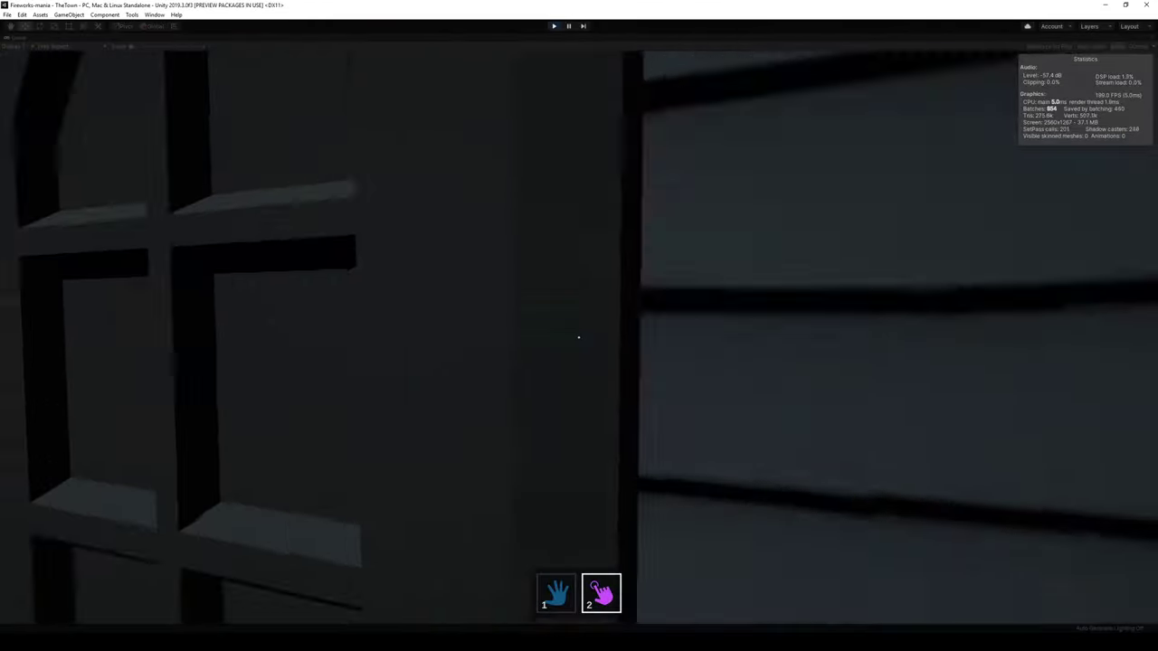
# Step: Walk back and forth against the house door in play mode to test its collision
pyautogui.press('s')
pyautogui.press('w')
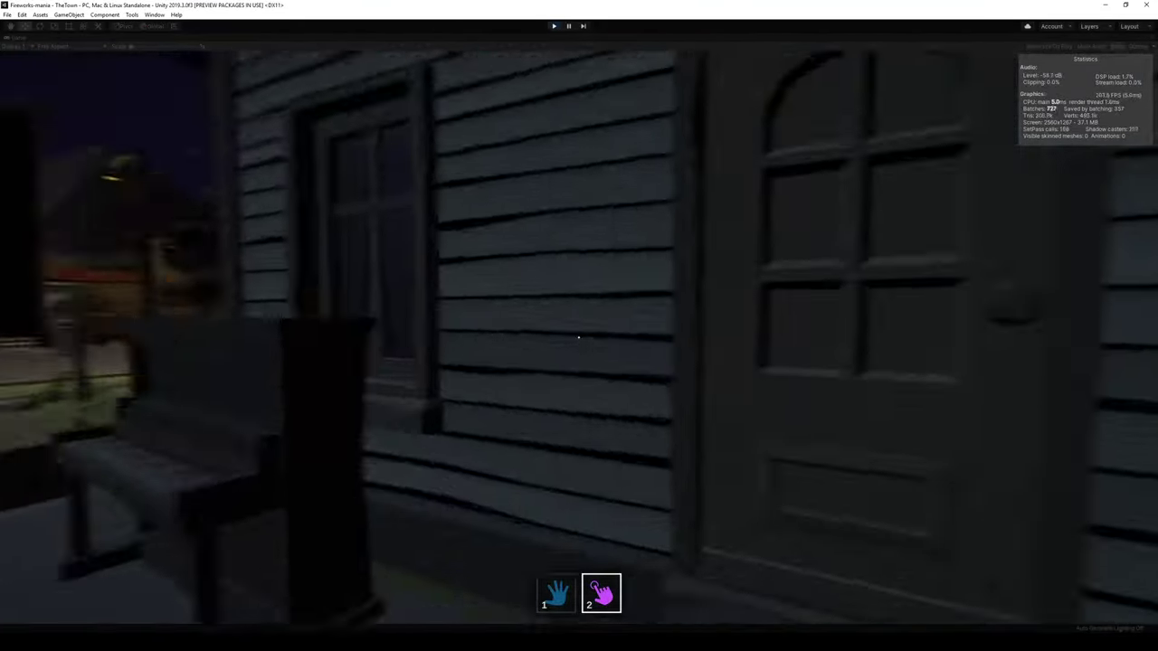
pyautogui.press('s')
pyautogui.press('w')
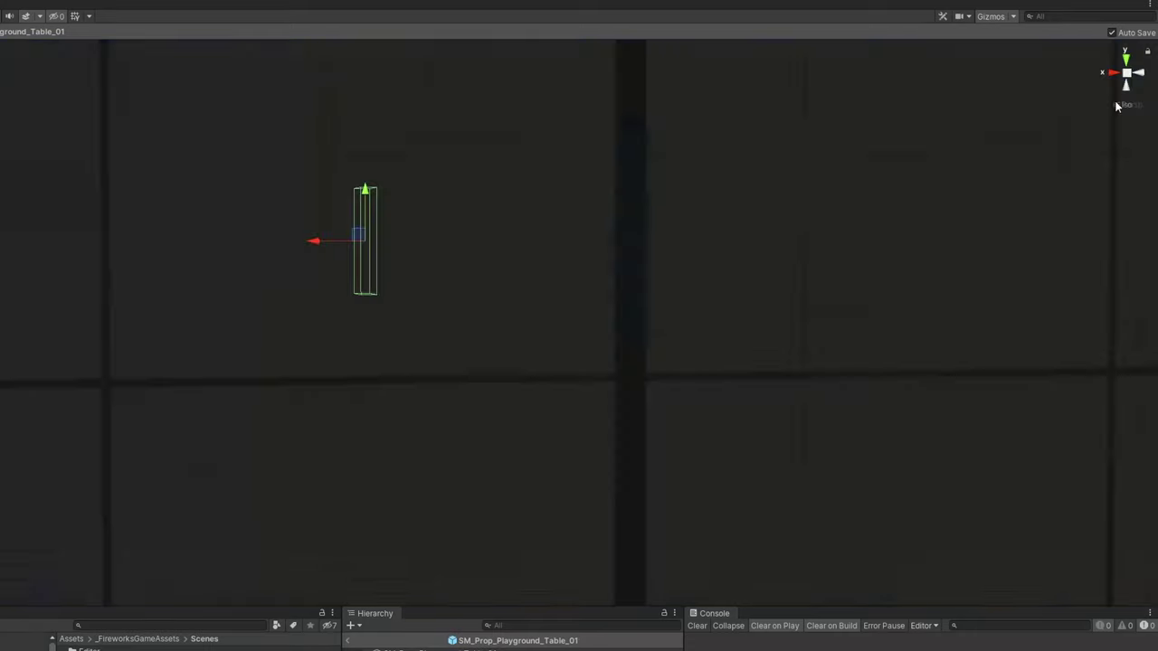
# Step: Inspect the SM_Prop_Playground_Table_01 collider in axis-aligned views and try the interaction tool near the playground table in play mode
pyautogui.click(1112, 73)
pyautogui.click(1139, 72)
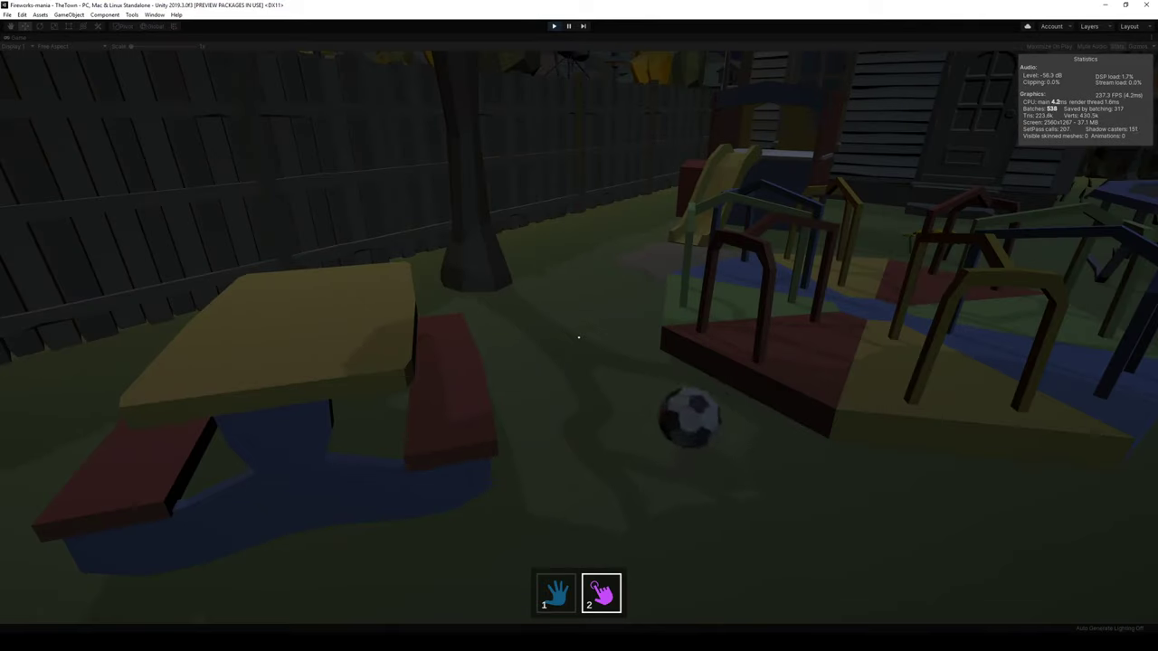
pyautogui.click(579, 338)
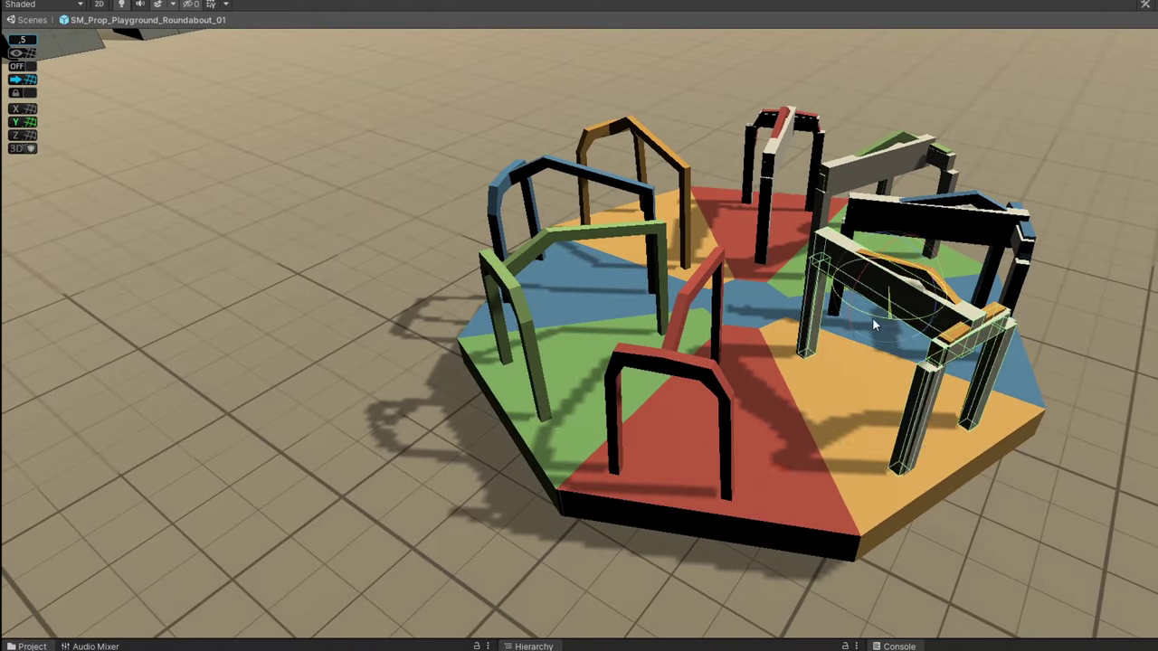
# Step: Rotate the handrail collider group to fit the red front handrail of SM_Prop_Playground_Roundabout_01
pyautogui.press('e')
pyautogui.moveTo(710, 312)
pyautogui.mouseDown()
pyautogui.moveTo(686, 306)
pyautogui.moveTo(699, 315)
pyautogui.mouseUp()
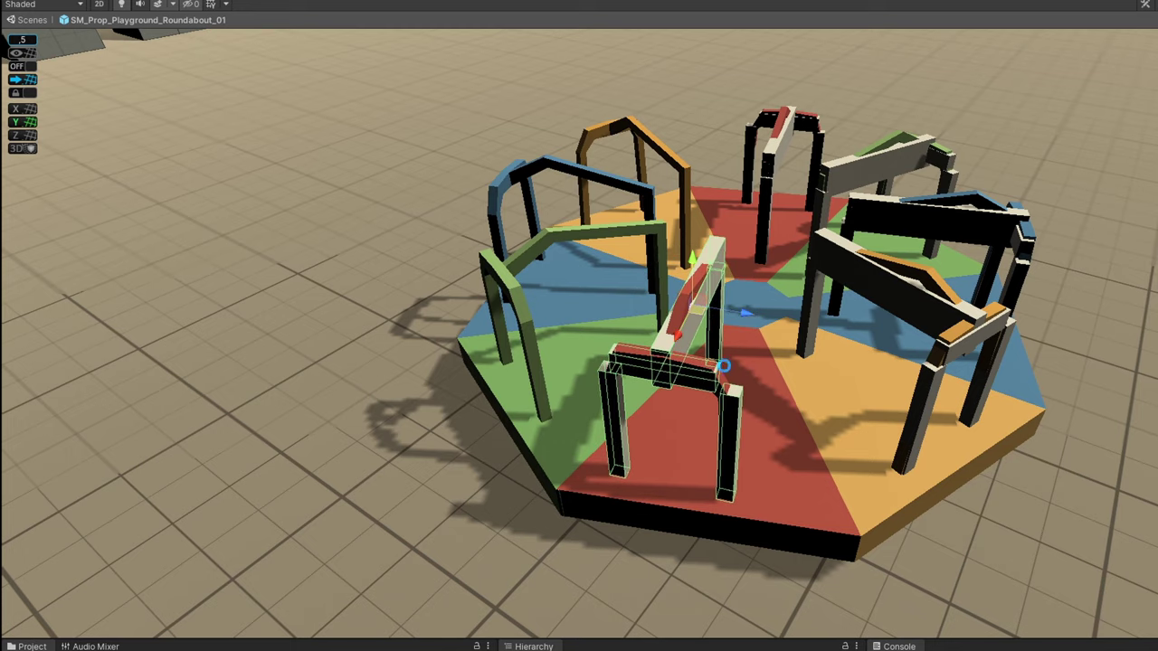
pyautogui.scroll(-3, 579, 362)
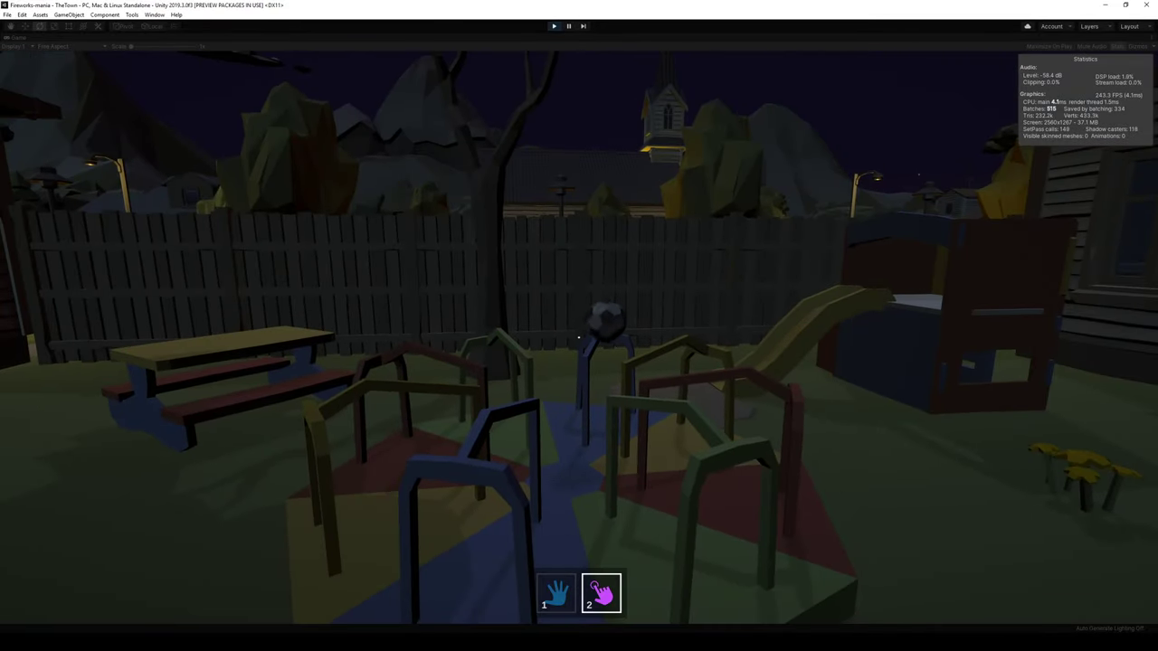
# Step: Spawn several Chinese Wall batteries from the fireworks inventory onto the playground roundabout and walk towards them
pyautogui.press('Tab')
pyautogui.press('s')
pyautogui.click(107, 210)
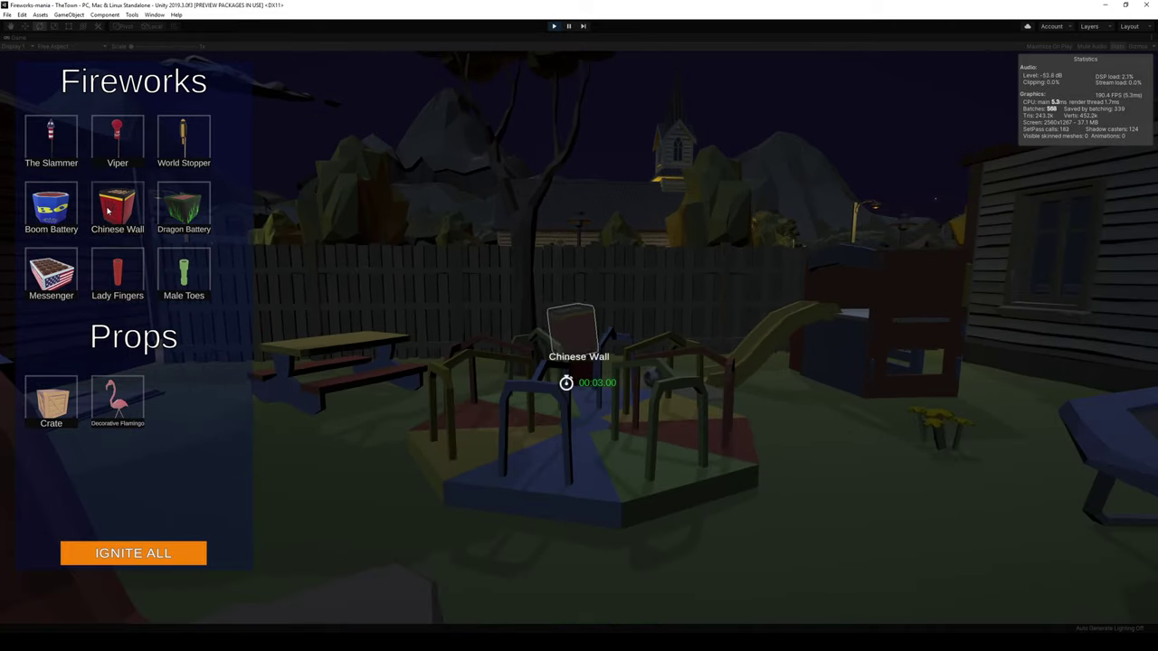
pyautogui.click(107, 211)
pyautogui.click(107, 211)
pyautogui.press('w')
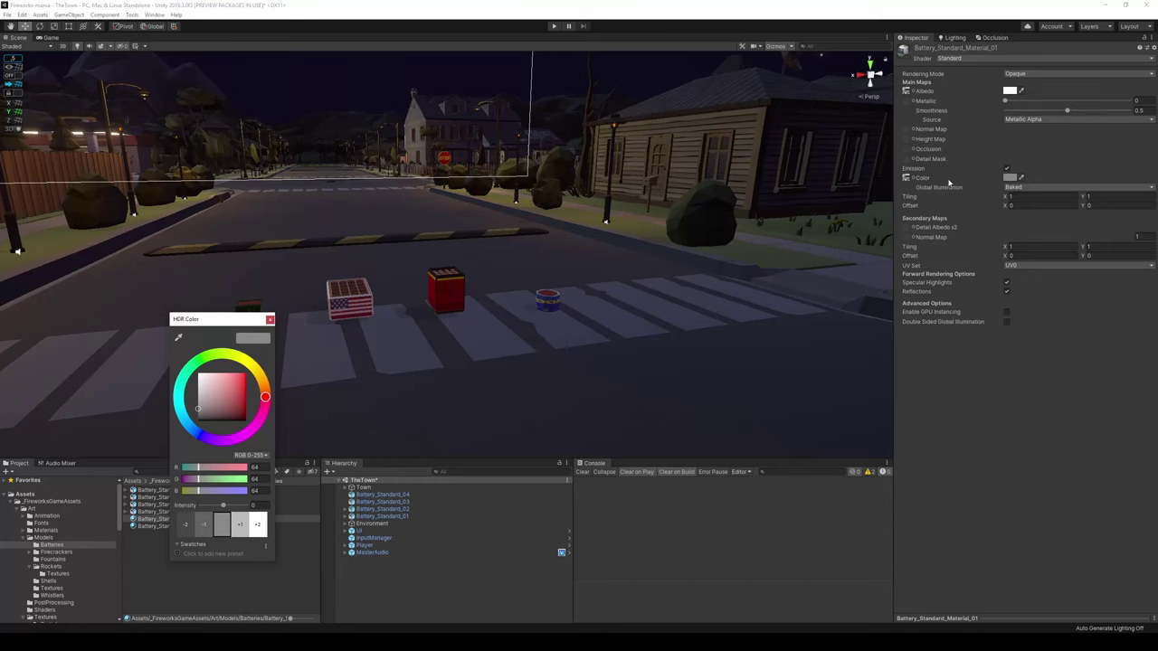
# Step: Toggle emission off and on for Battery_Standard_Material_01 to compare how the batteries on the road look
pyautogui.click(1008, 170)
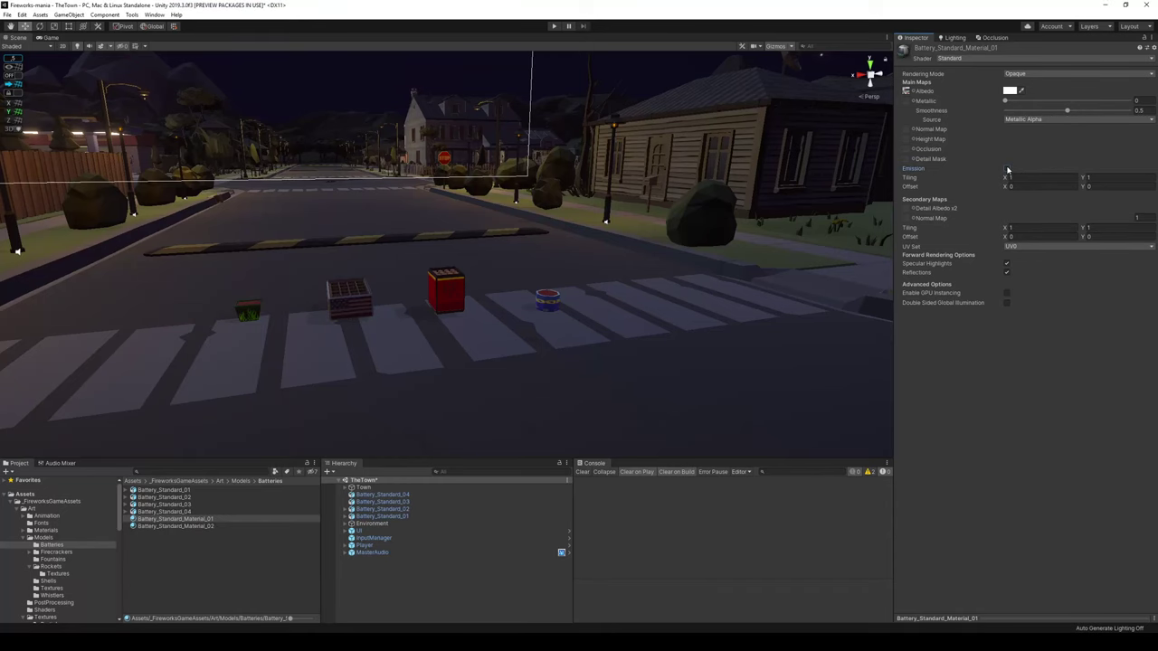
pyautogui.click(1008, 170)
pyautogui.click(1008, 170)
pyautogui.click(1008, 170)
pyautogui.click(1008, 170)
pyautogui.click(1007, 170)
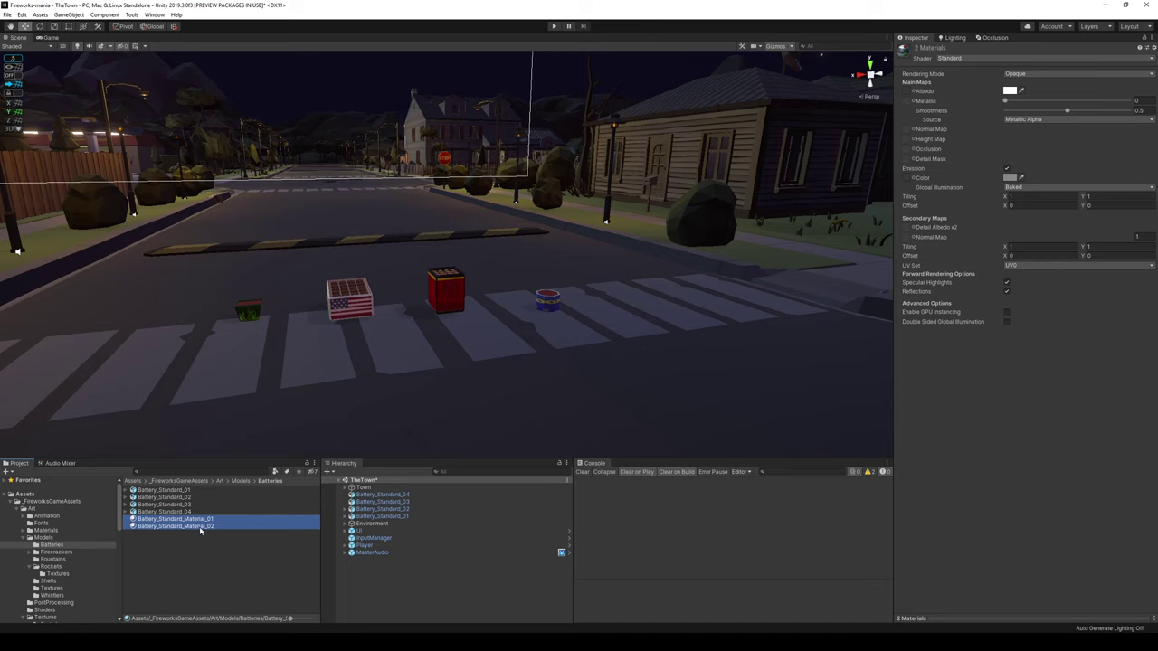
# Step: Compare the batteries up close with emission off and on for both selected battery materials
pyautogui.moveTo(490, 305); pyautogui.dragTo(517, 292, button='right')
pyautogui.press('w')
pyautogui.press('a')
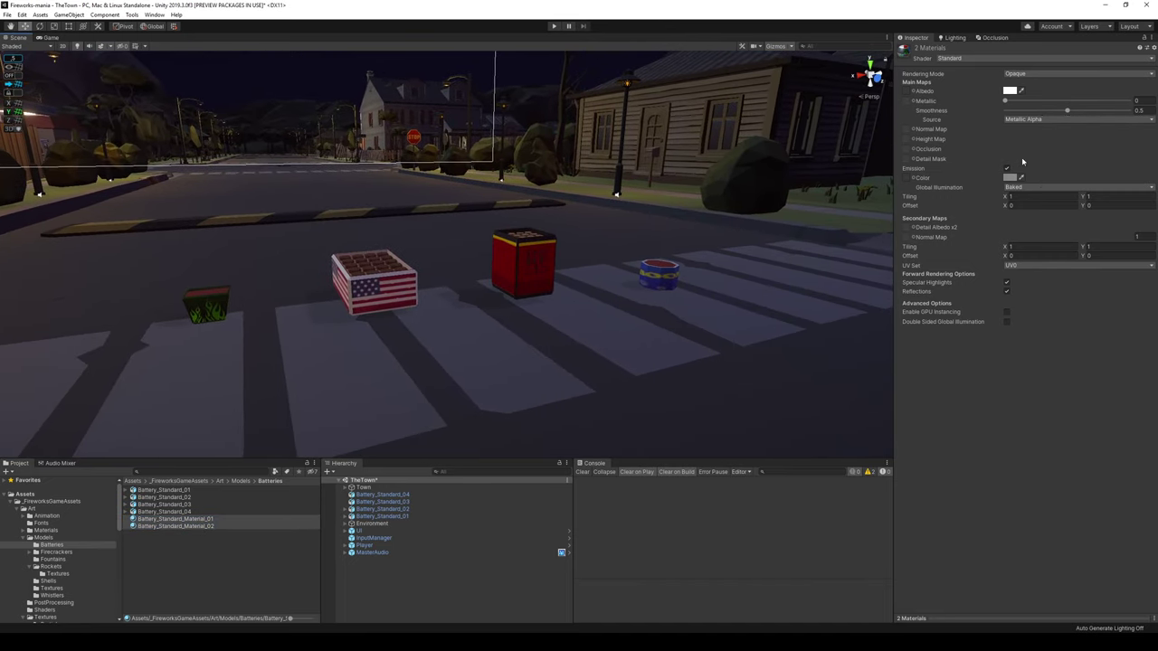
pyautogui.click(1009, 170)
pyautogui.click(1009, 170)
pyautogui.click(1009, 170)
pyautogui.click(1009, 170)
# Step: Raise the HDR emission intensity of both battery materials to 10
pyautogui.click(1011, 180)
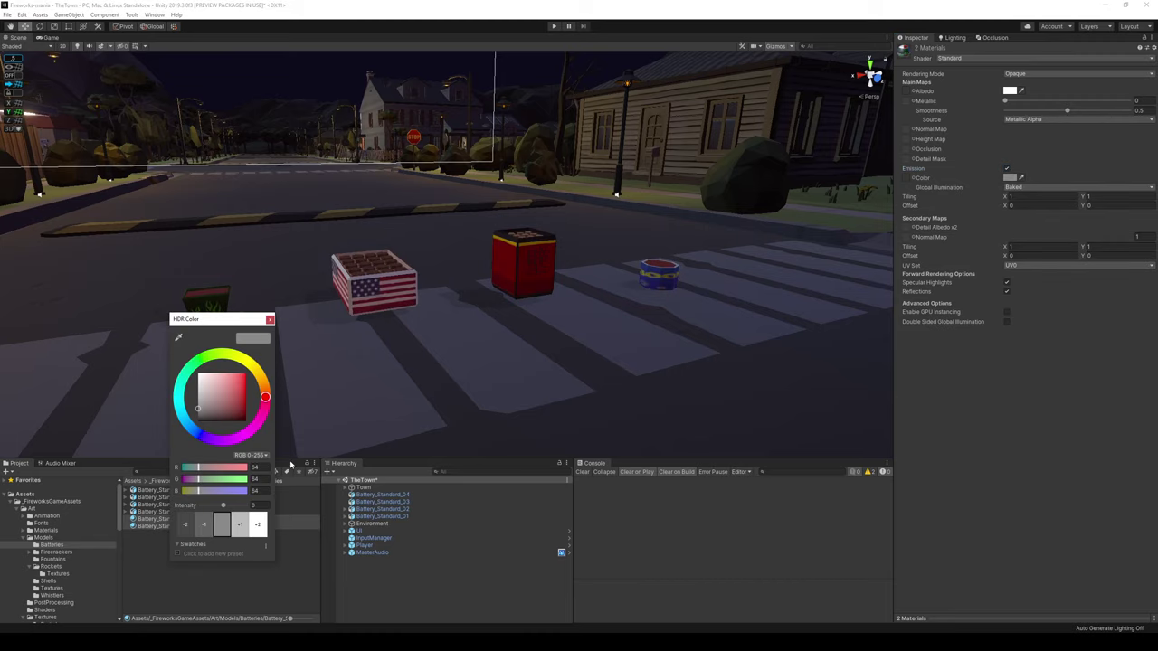
pyautogui.click(241, 534)
pyautogui.click(241, 534)
pyautogui.click(240, 534)
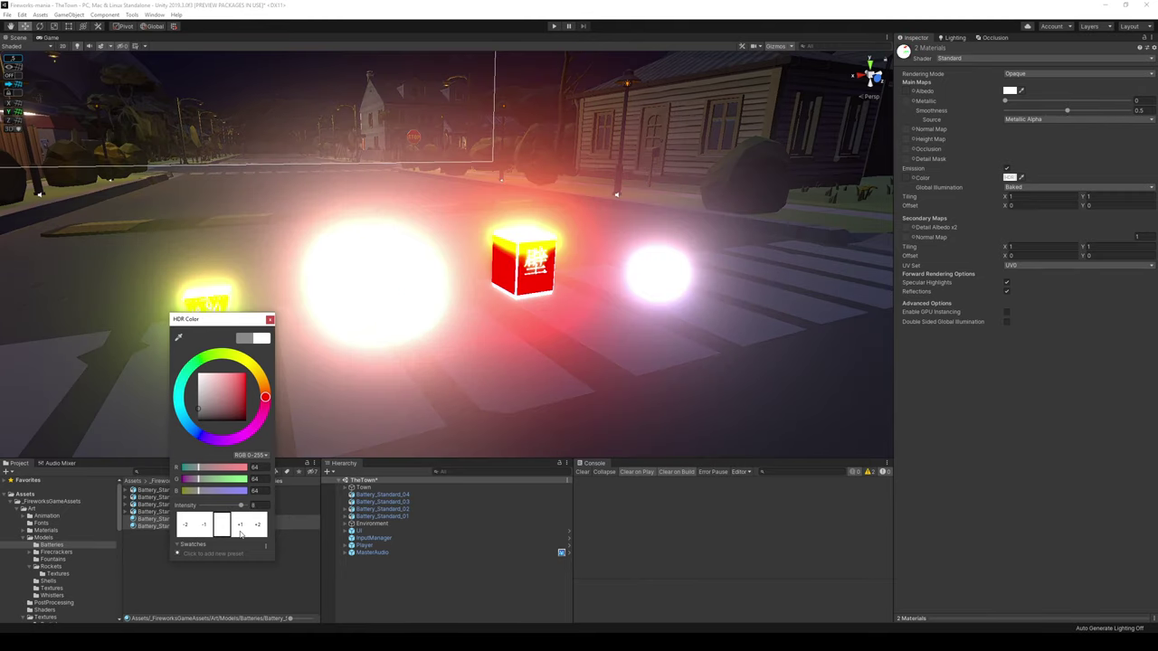
pyautogui.click(241, 533)
pyautogui.click(241, 533)
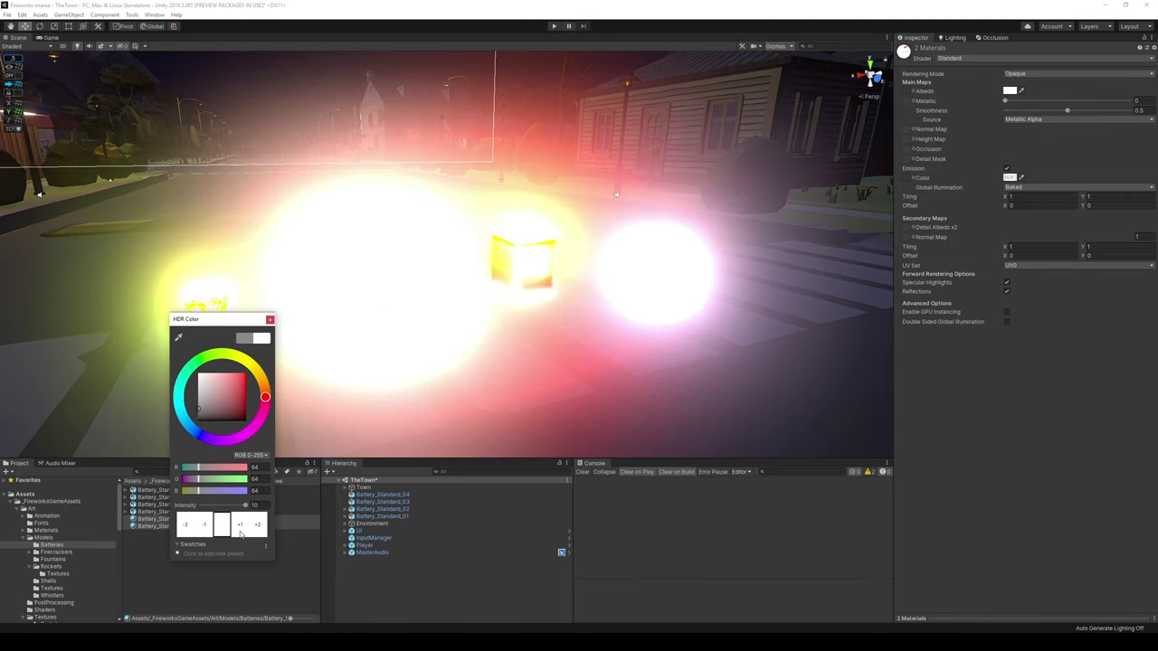
# Step: Lower the HDR emission intensity of both battery materials in single-stop decrements
pyautogui.click(204, 529)
pyautogui.click(203, 529)
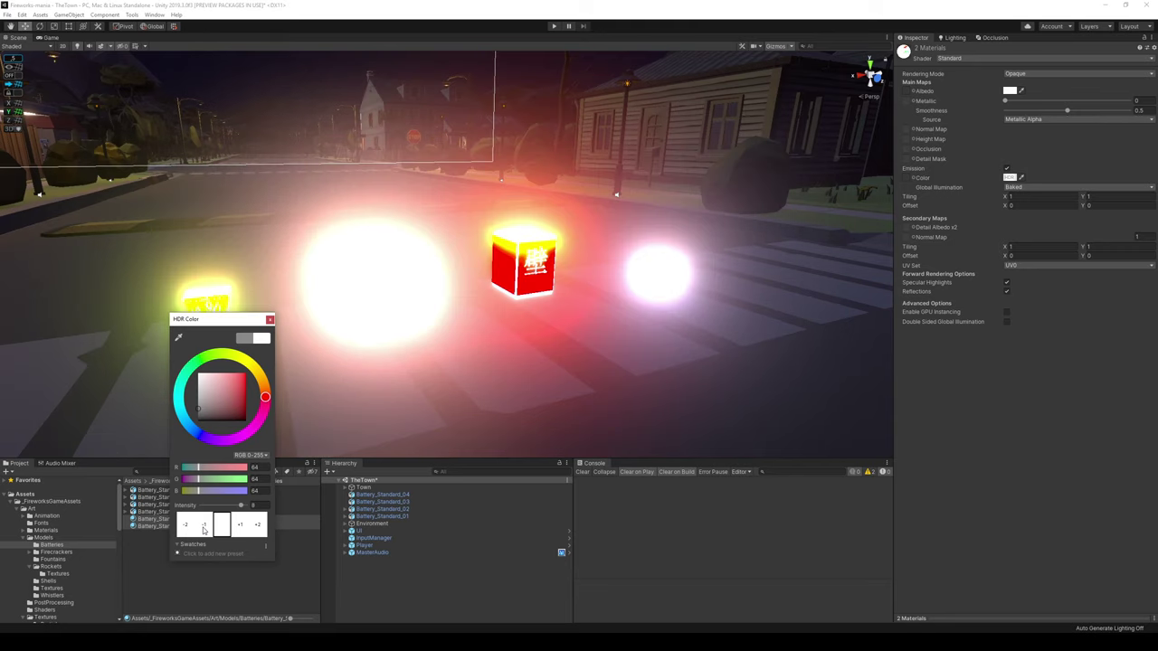
pyautogui.click(203, 529)
pyautogui.click(203, 529)
pyautogui.click(203, 530)
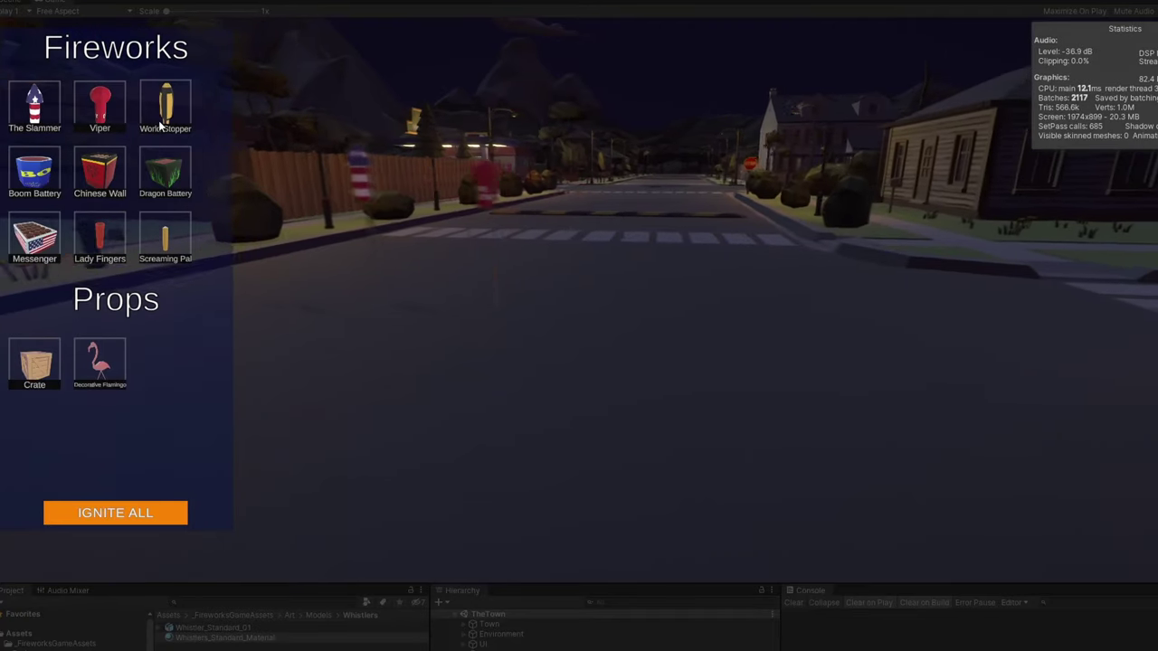
# Step: Place a Boom Battery, Chinese Wall, Dragon Battery, Messenger, Lady Fingers and Screaming Pal on the road in play mode
pyautogui.click(42, 184)
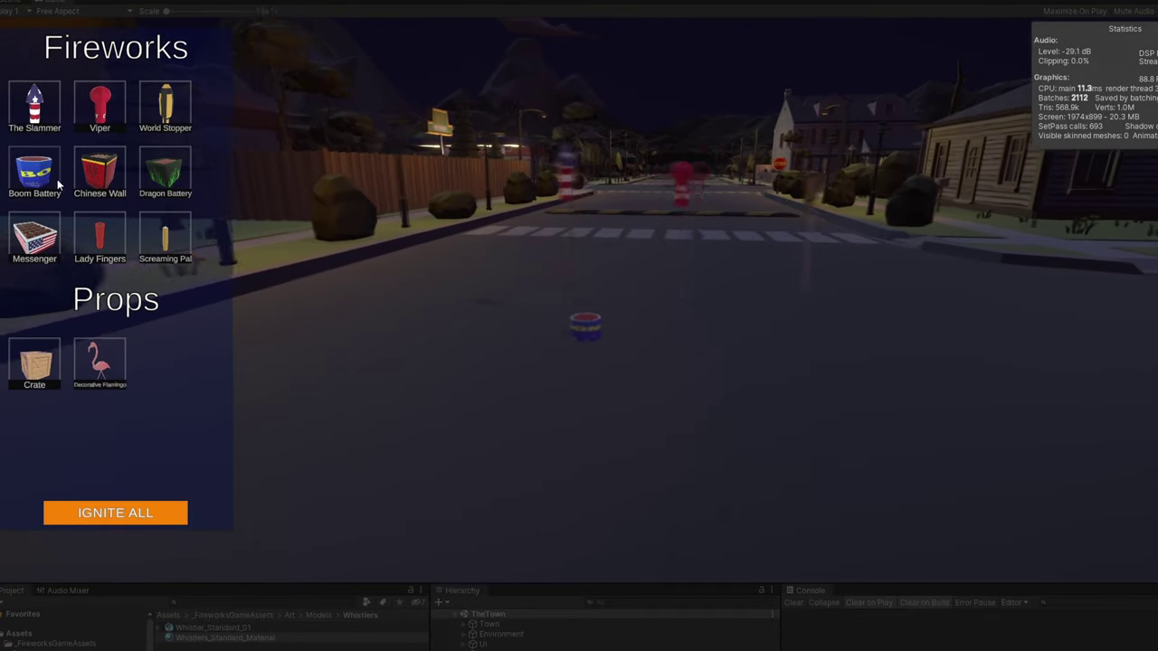
pyautogui.click(100, 172)
pyautogui.click(40, 240)
pyautogui.click(123, 240)
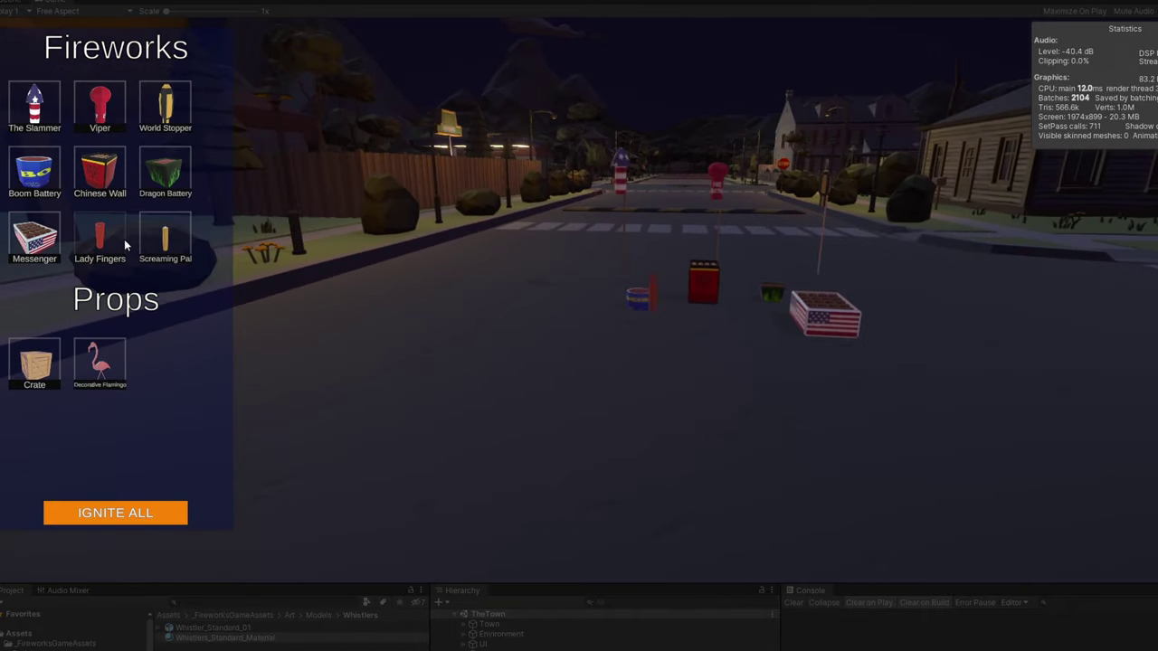
pyautogui.click(178, 240)
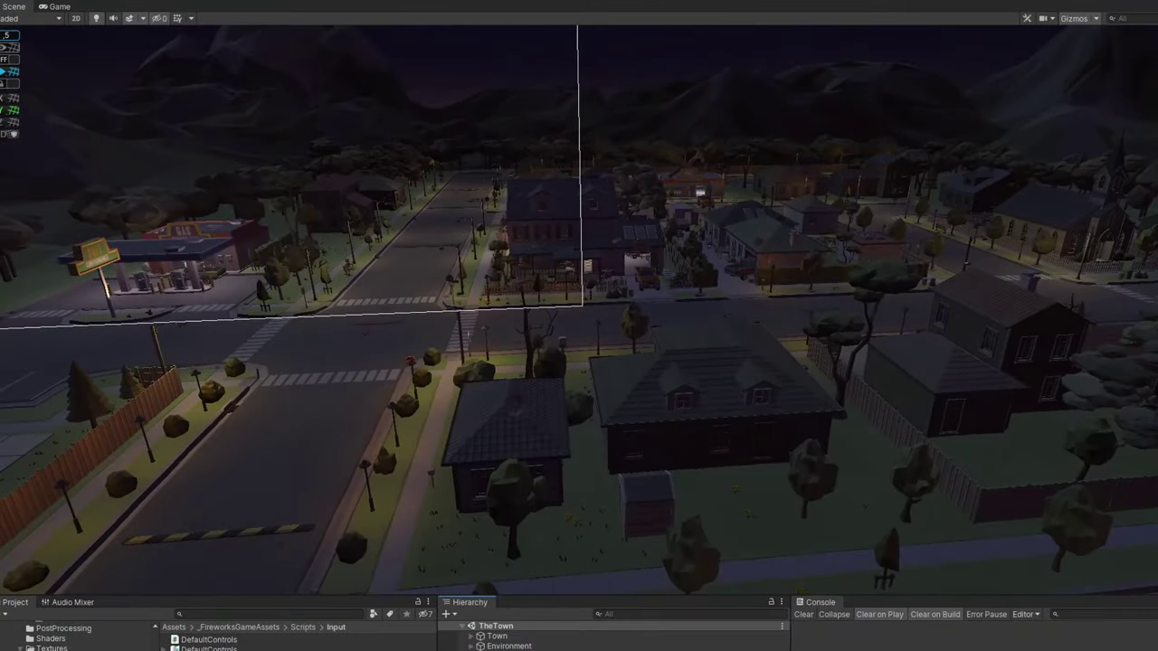
# Step: Move the selected player object across the town to the parking space beside the orange pickup in front of the store
pyautogui.moveTo(642, 497); pyautogui.dragTo(394, 399, button='right')
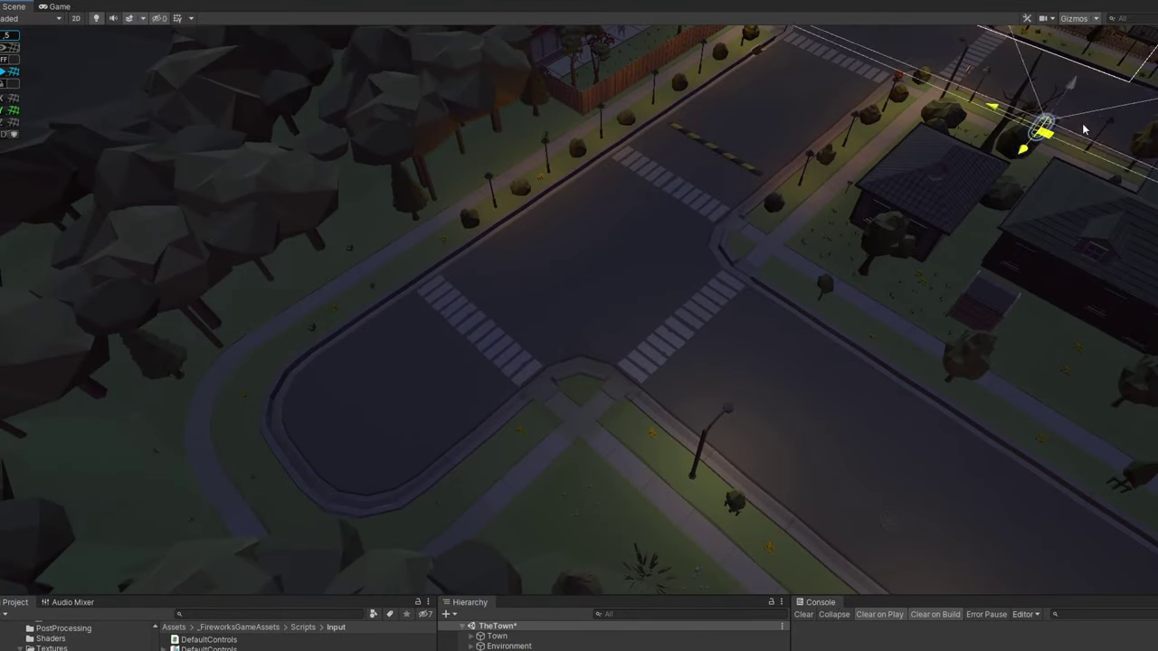
pyautogui.moveTo(1140, 158); pyautogui.dragTo(641, 318, button='right')
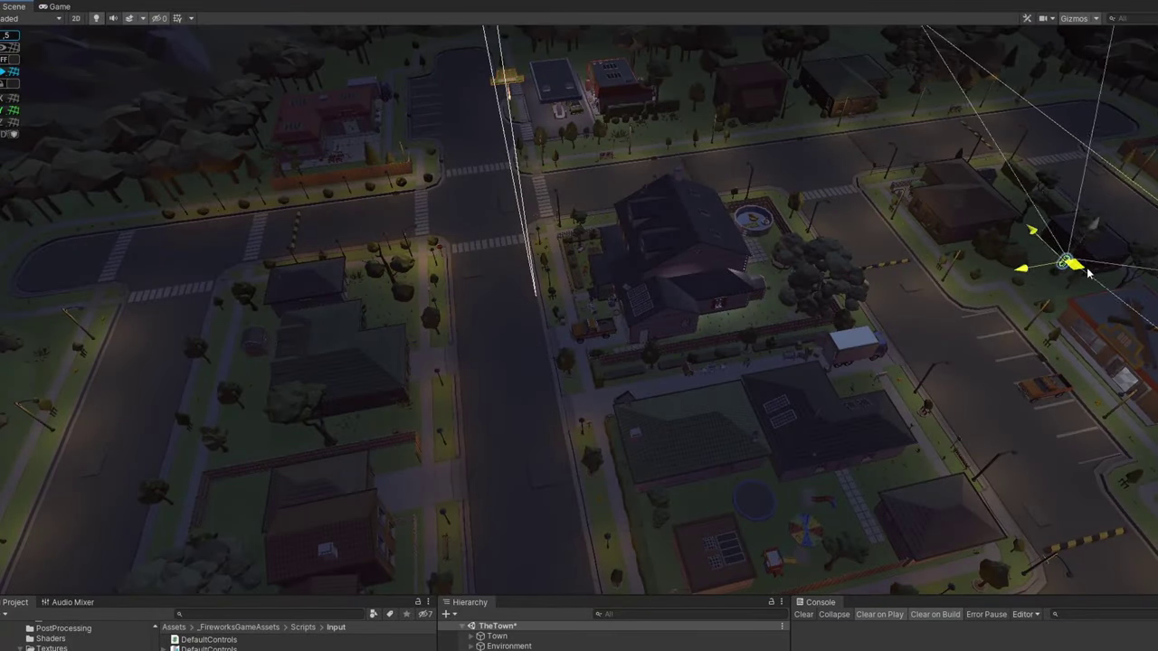
pyautogui.moveTo(1073, 354); pyautogui.dragTo(1155, 323, button='right')
pyautogui.scroll(5, 759, 181)
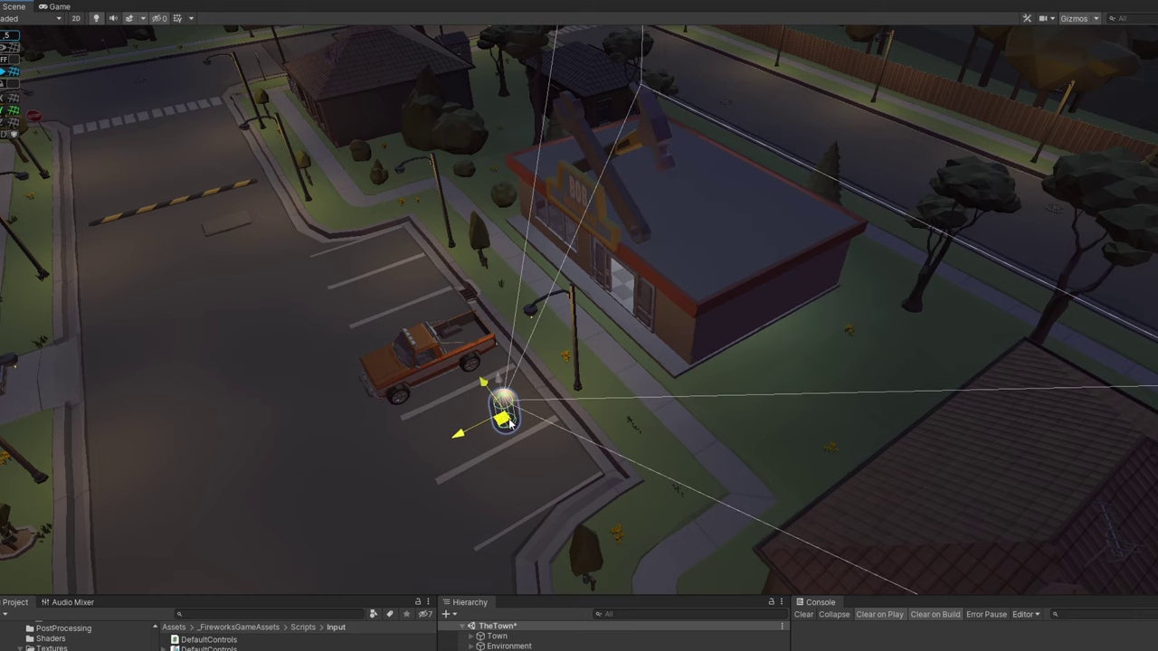
pyautogui.moveTo(507, 424); pyautogui.dragTo(674, 349, button='right')
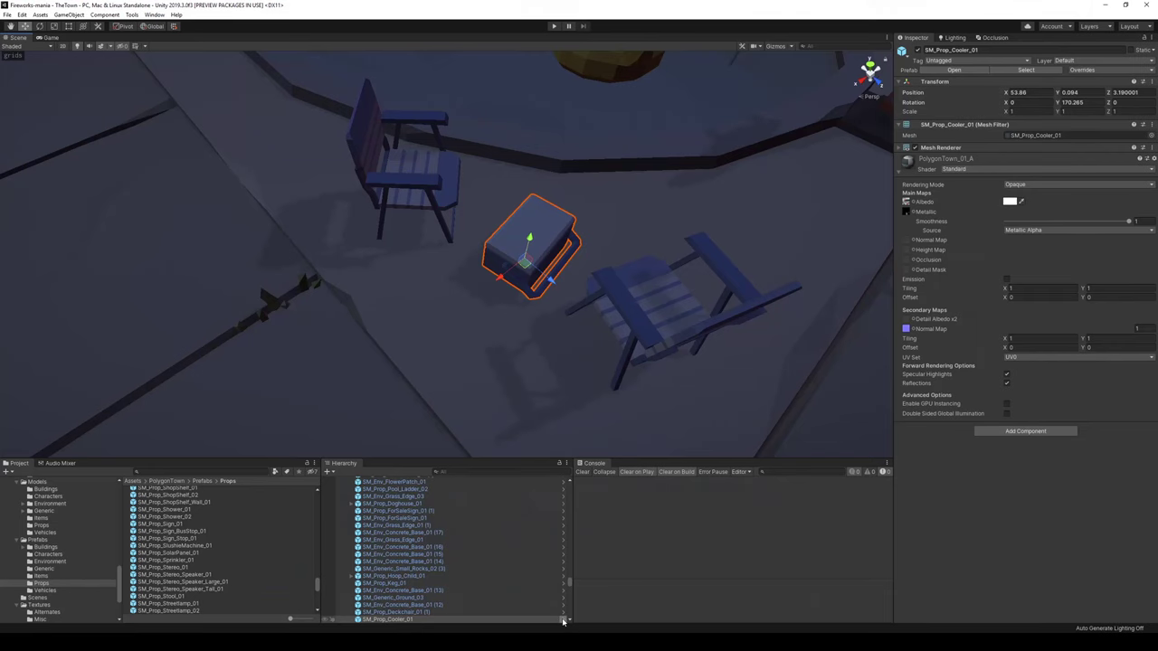
# Step: Open the SM_Prop_Cooler_01 prefab for editing, and show the properties of the selected collider in the SM_Prop_Deckchair_03 prefab
pyautogui.click(563, 620)
pyautogui.keyDown('alt'); pyautogui.moveTo(433, 401); pyautogui.dragTo(561, 380); pyautogui.keyUp('alt')
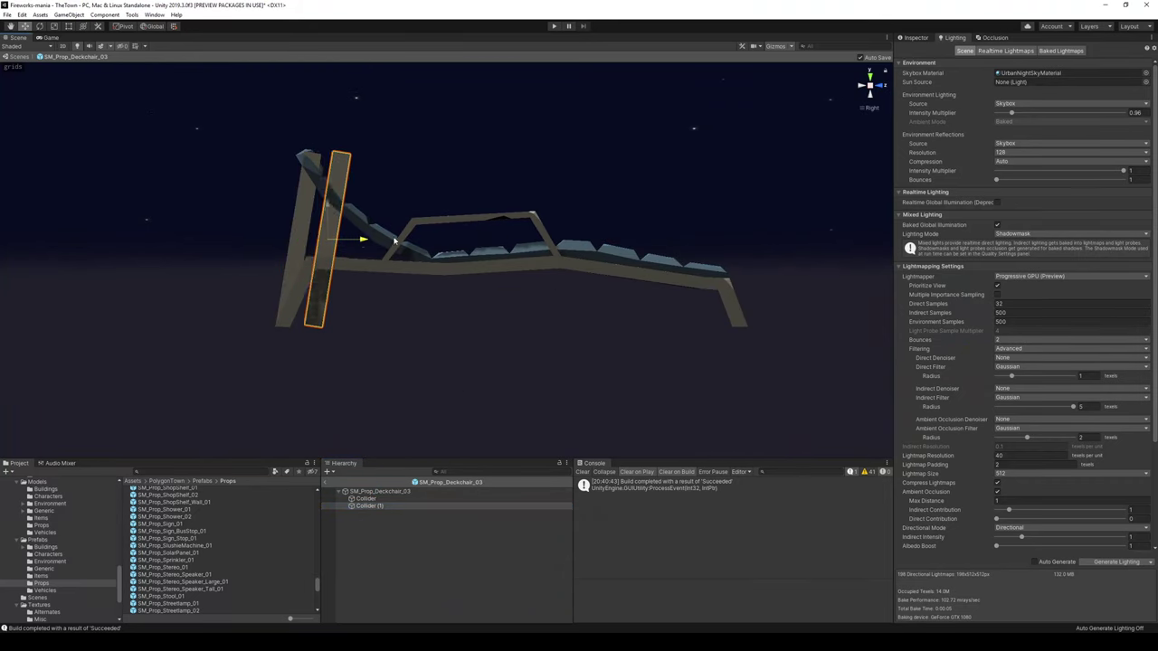
pyautogui.click(914, 39)
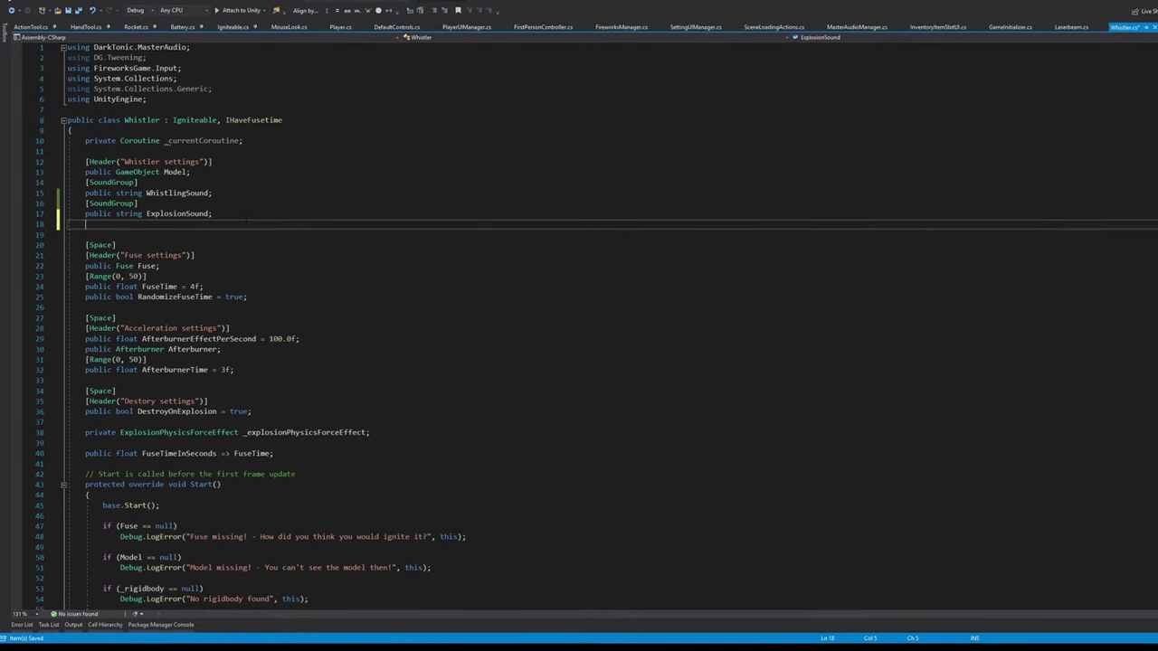
# Step: Declare a public ParticleSystem field named Explosion below ExplosionSound in the Whistler class
pyautogui.press('Return')
pyautogui.write('public ParticleSystem ')
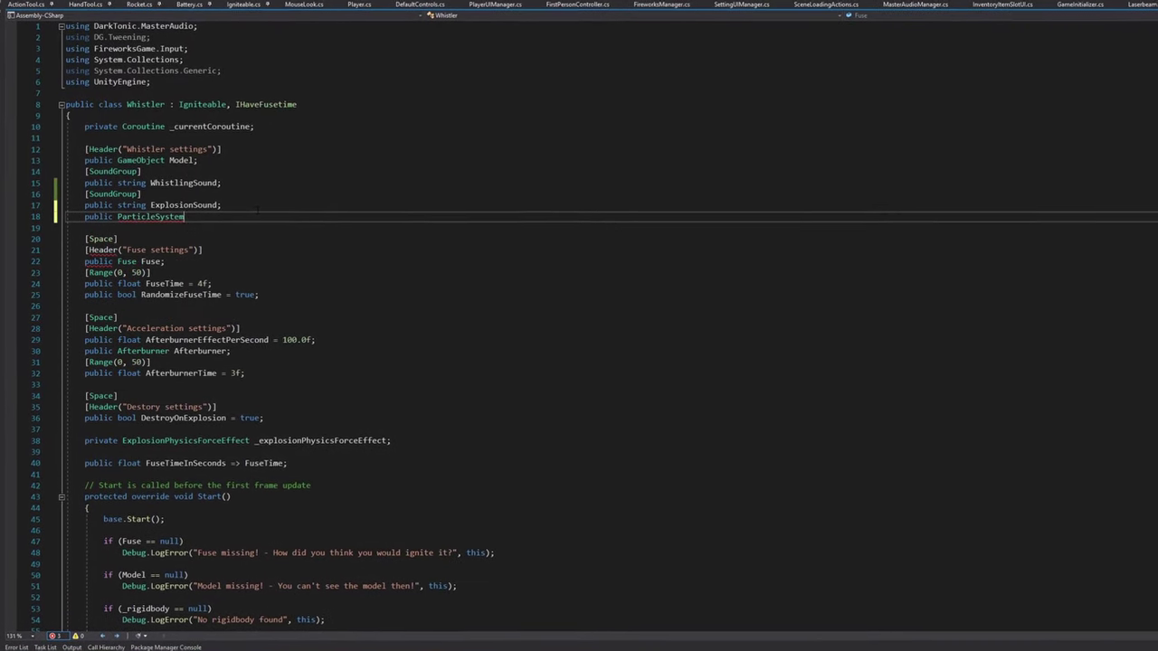
pyautogui.write('Explosion;')
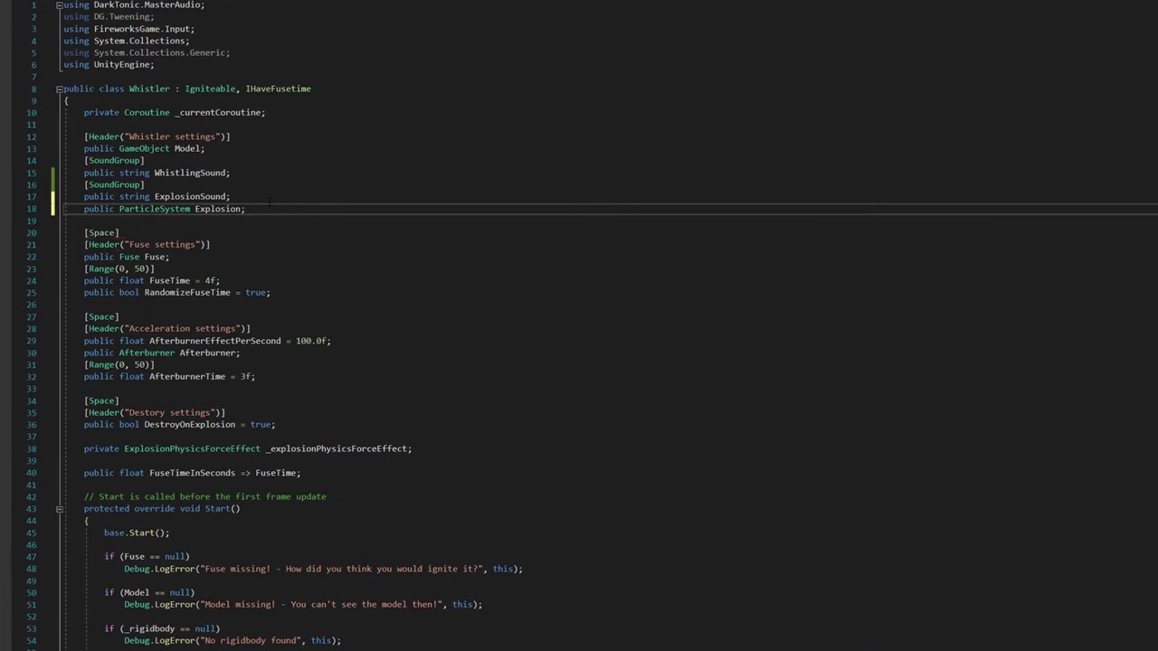
# Step: At the end of Whistler's Start method, add a SetActive call on Explosion.gameObject
pyautogui.doubleClick(223, 205)
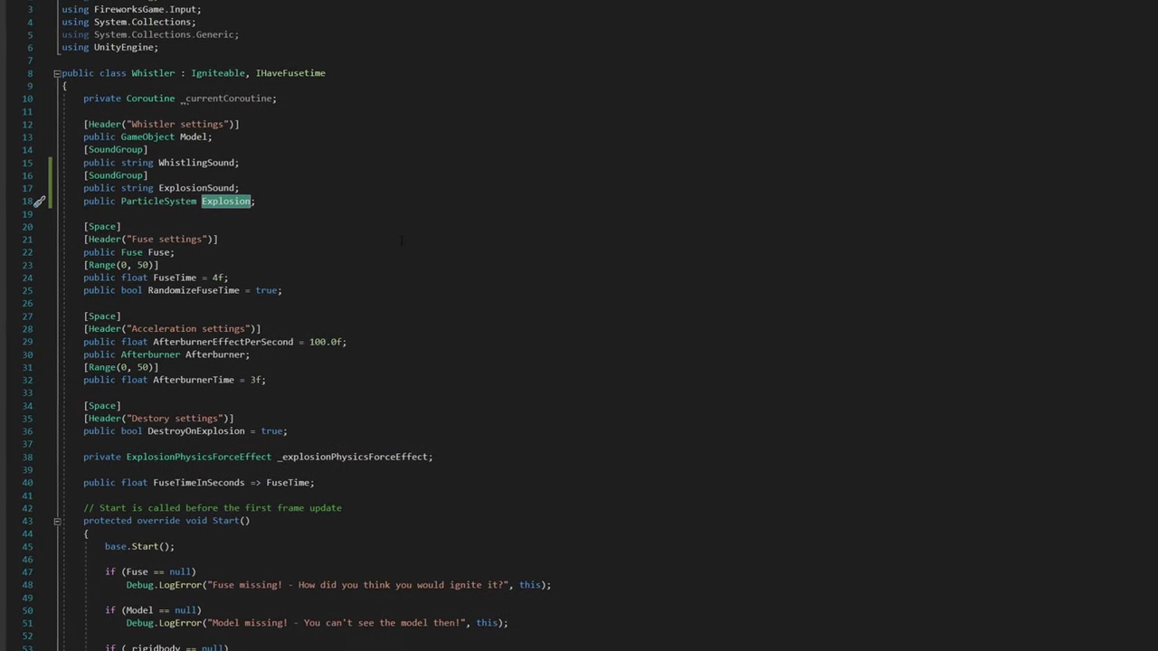
pyautogui.scroll(-2, 402, 241)
pyautogui.click(558, 612)
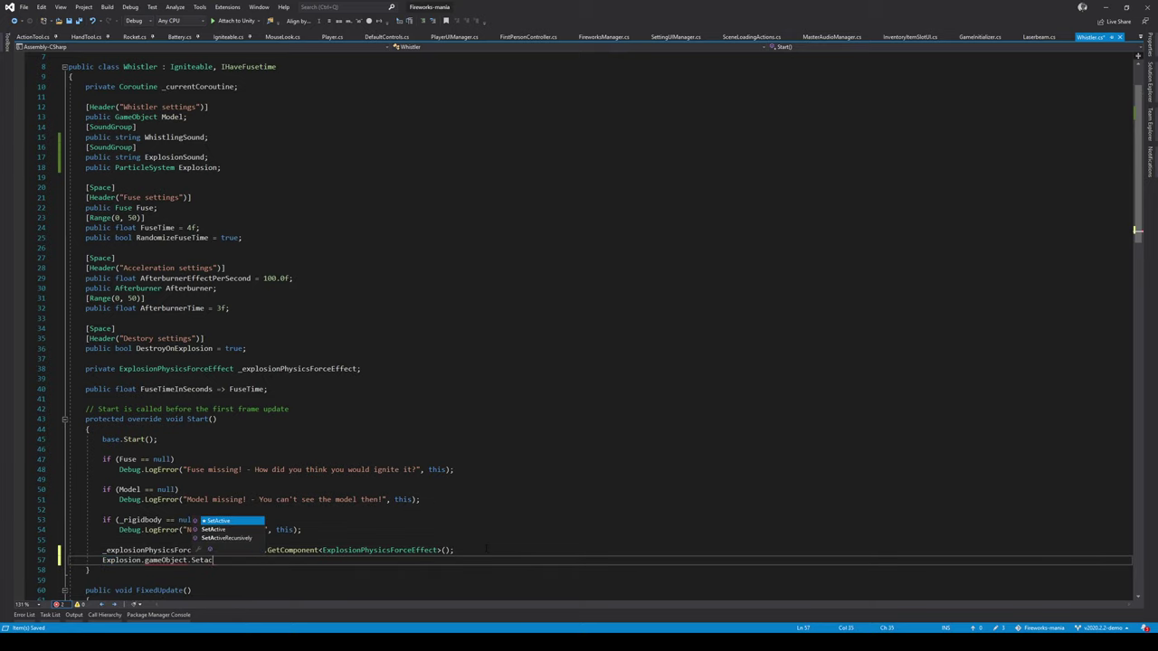
pyautogui.scroll(-20, 486, 547)
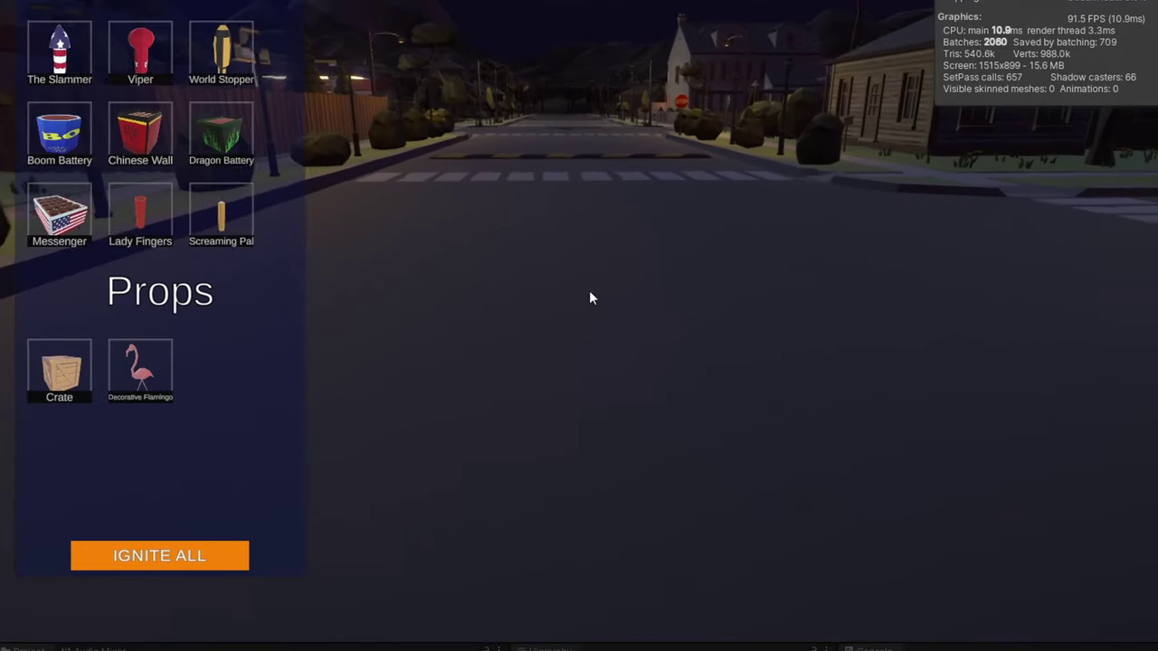
# Step: Spawn Screaming Pal whistlers on the street, close the inventory, and watch an ignited one burn in the running game
pyautogui.click(589, 294)
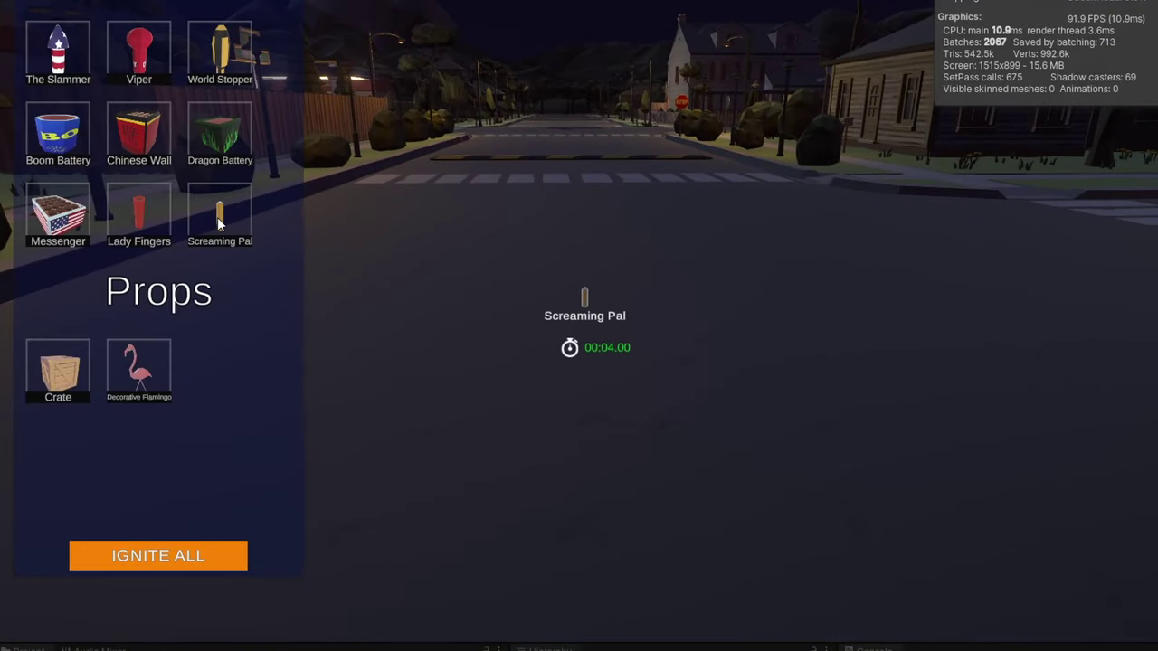
pyautogui.press('Tab')
pyautogui.press('2')
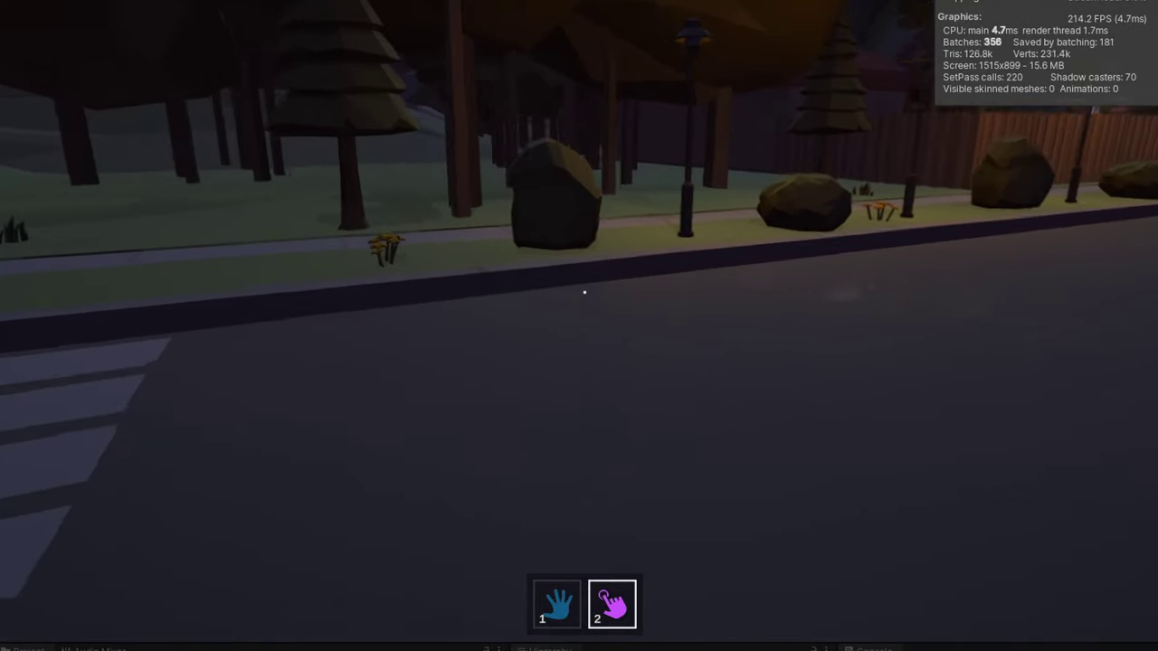
pyautogui.press('w')
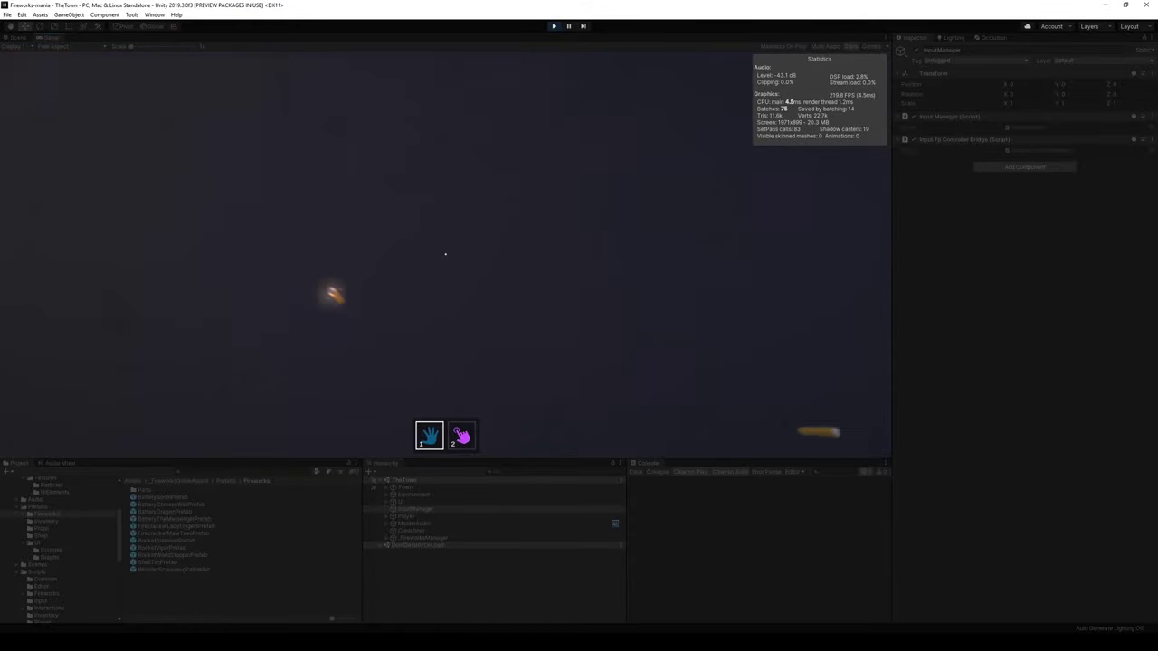
pyautogui.press('s')
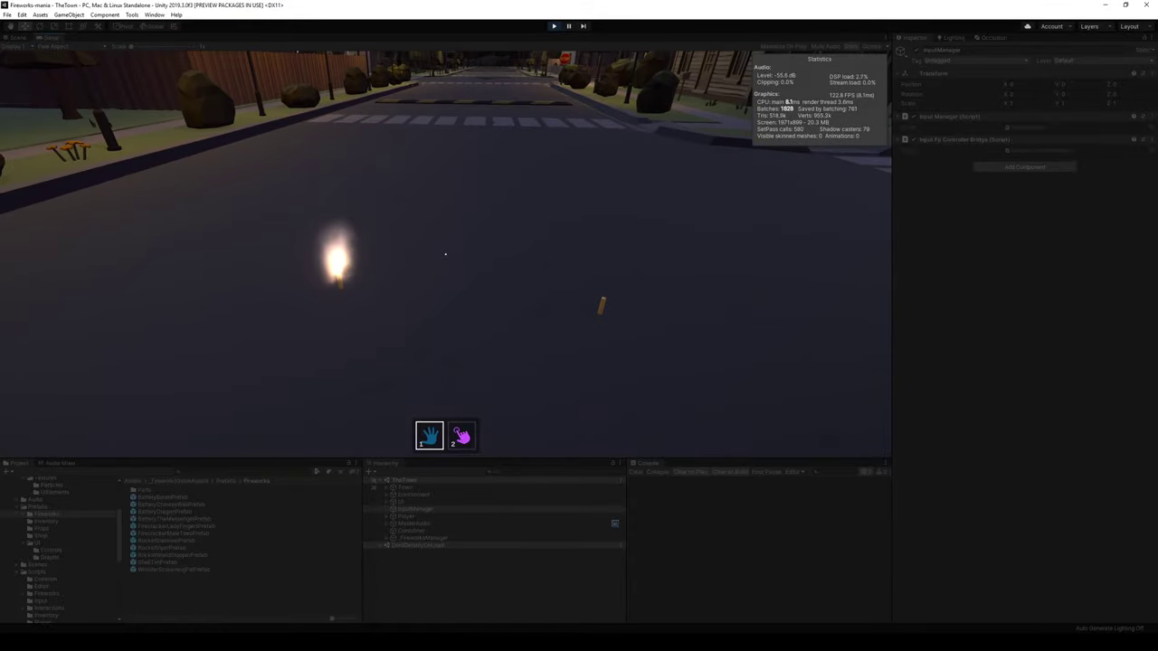
# Step: Interrupt play with the in-game menu and look around the running town in the Scene view, selecting objects to inspect
pyautogui.press('Escape')
pyautogui.press('Escape')
pyautogui.press('Escape')
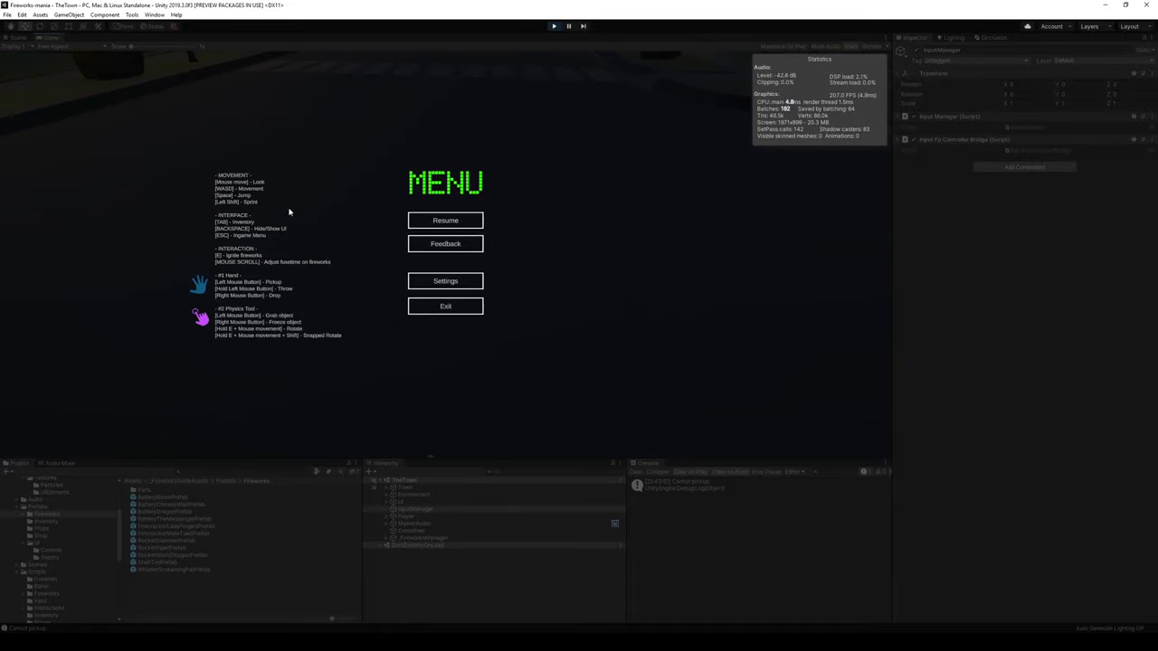
pyautogui.press('Escape')
pyautogui.press('Escape')
pyautogui.click(18, 38)
pyautogui.moveTo(313, 188); pyautogui.dragTo(434, 145, button='right')
pyautogui.press('w')
pyautogui.click(438, 186)
pyautogui.click(423, 519)
pyautogui.moveTo(452, 380); pyautogui.dragTo(592, 395, button='right')
pyautogui.press('s')
pyautogui.press('w')
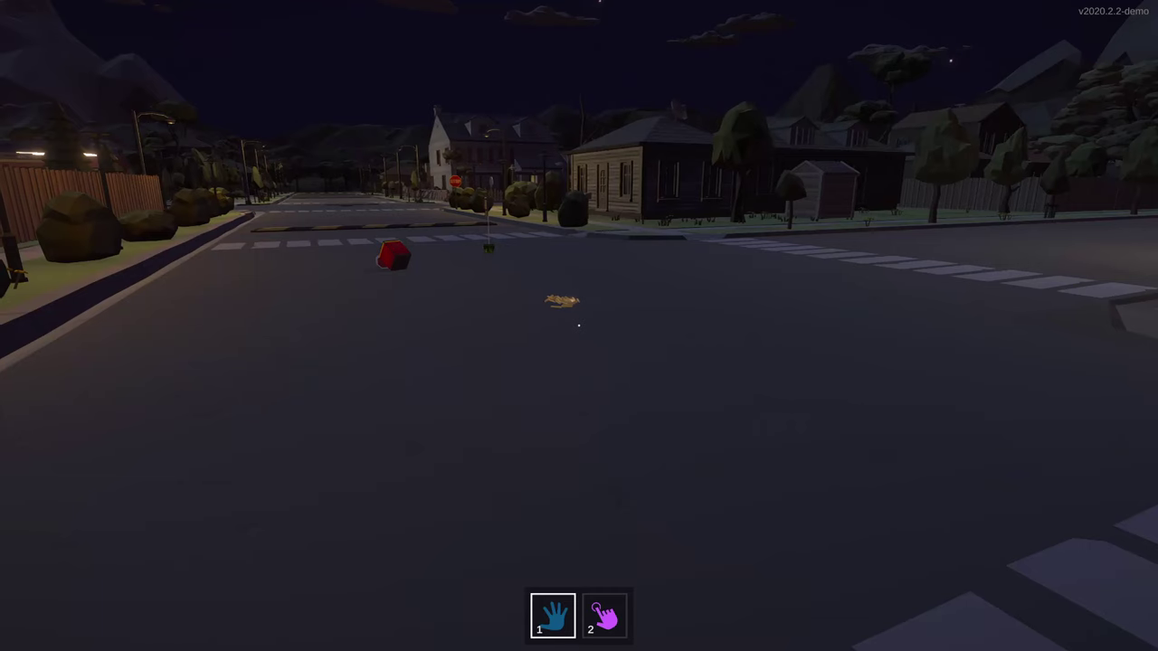
# Step: Back away from the burning pile of whistlers in the demo build and watch them scatter from beyond the crosswalk
pyautogui.press('s')
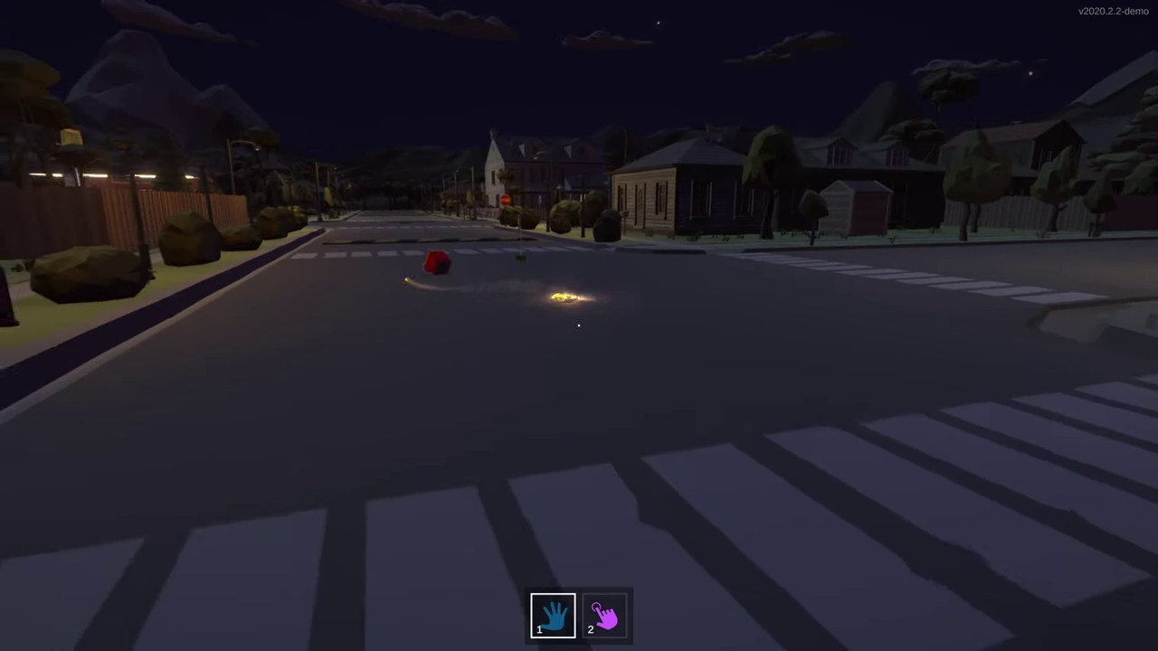
pyautogui.press('s')
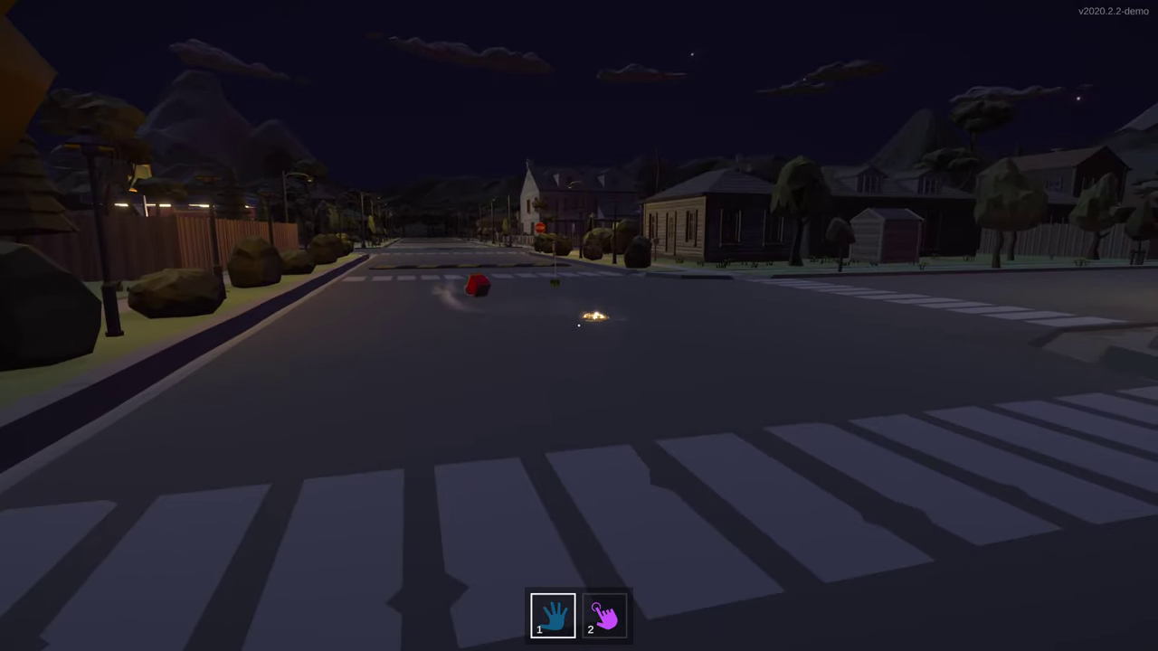
pyautogui.press('s')
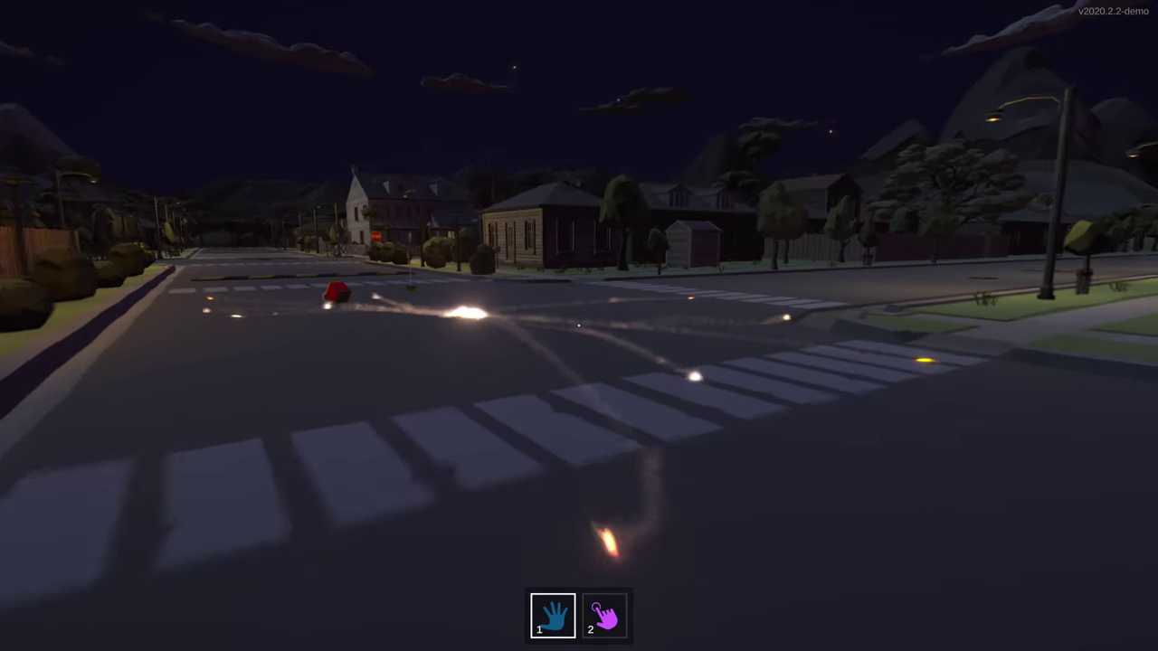
pyautogui.press('d')
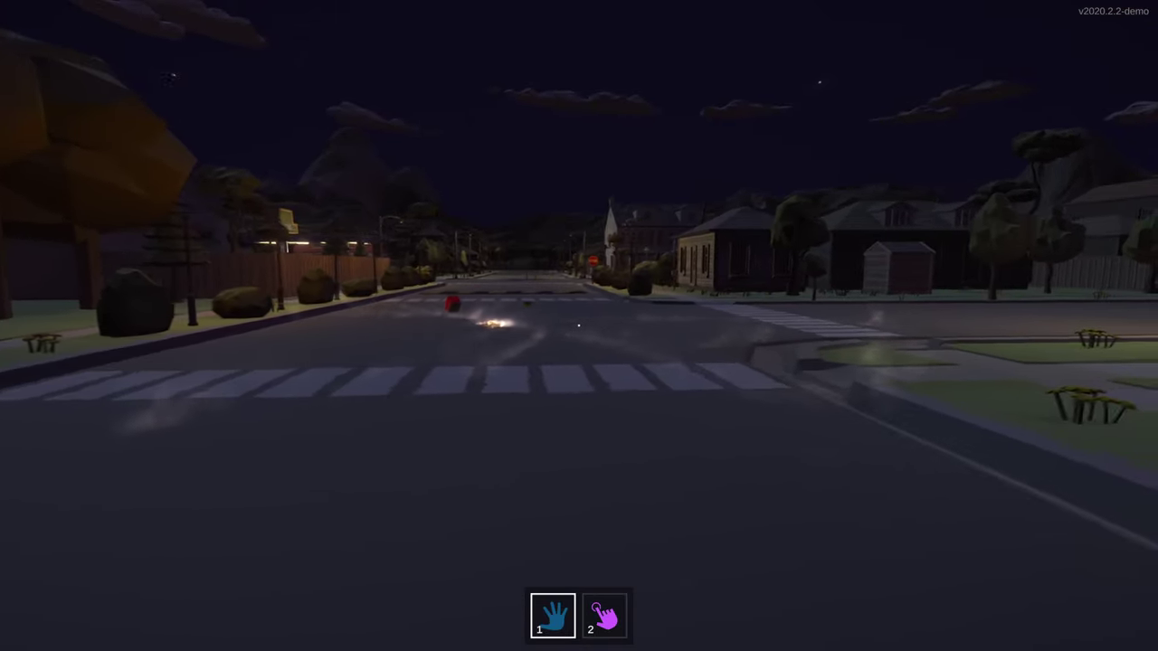
pyautogui.press('d')
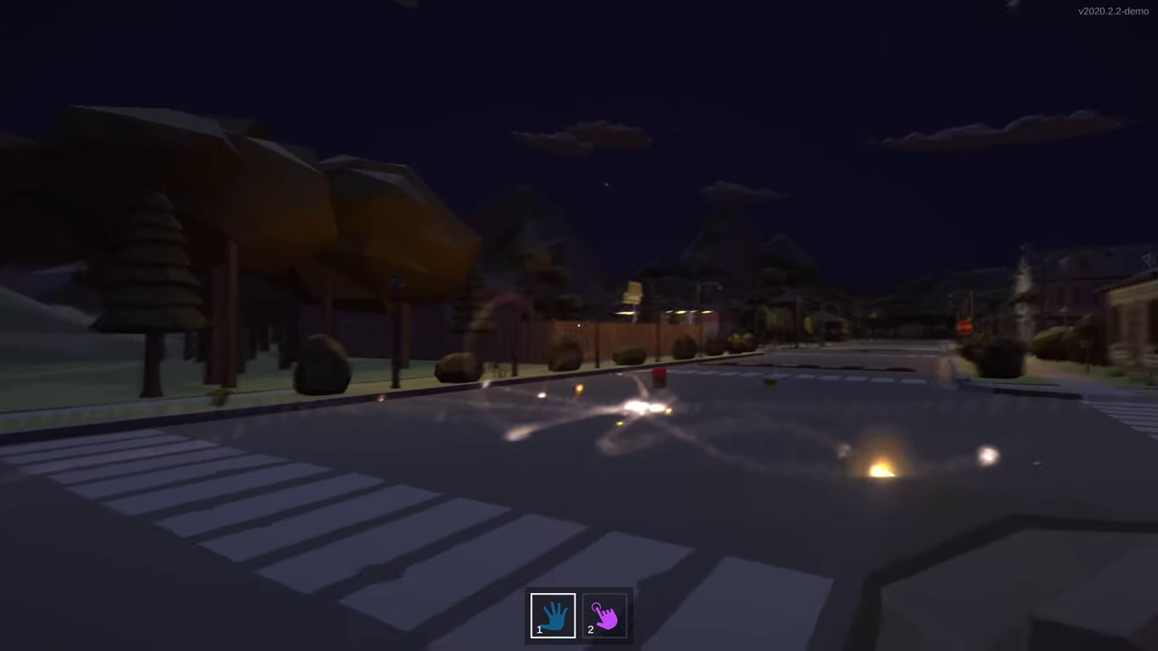
pyautogui.press('a')
pyautogui.press('a')
pyautogui.press('d')
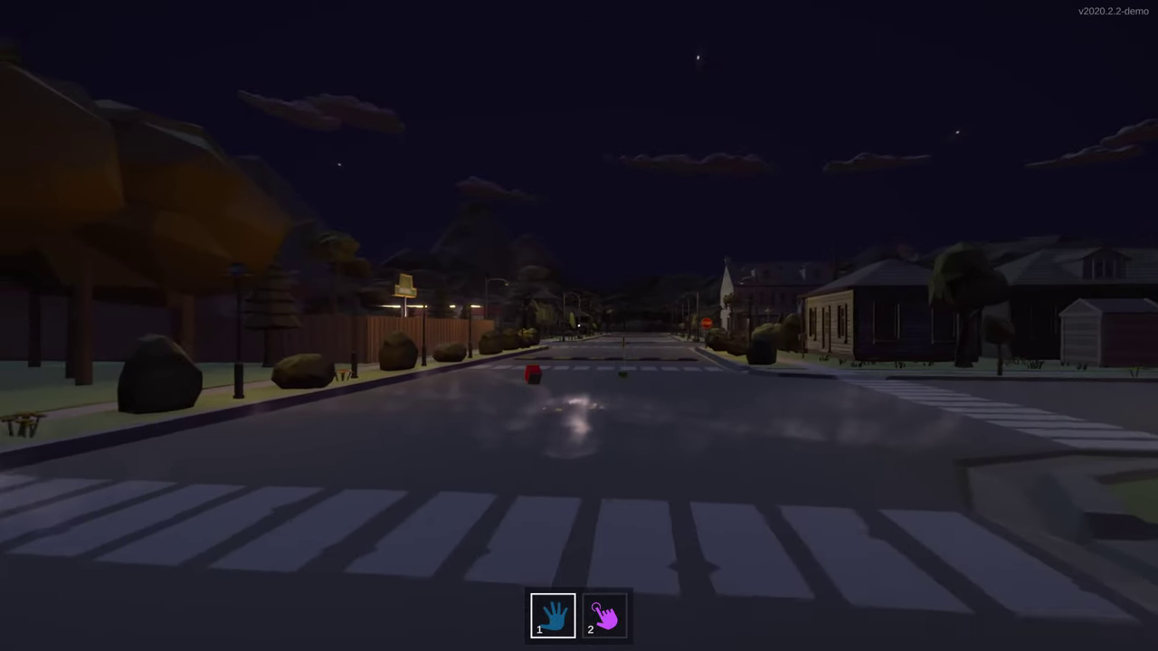
pyautogui.press('d')
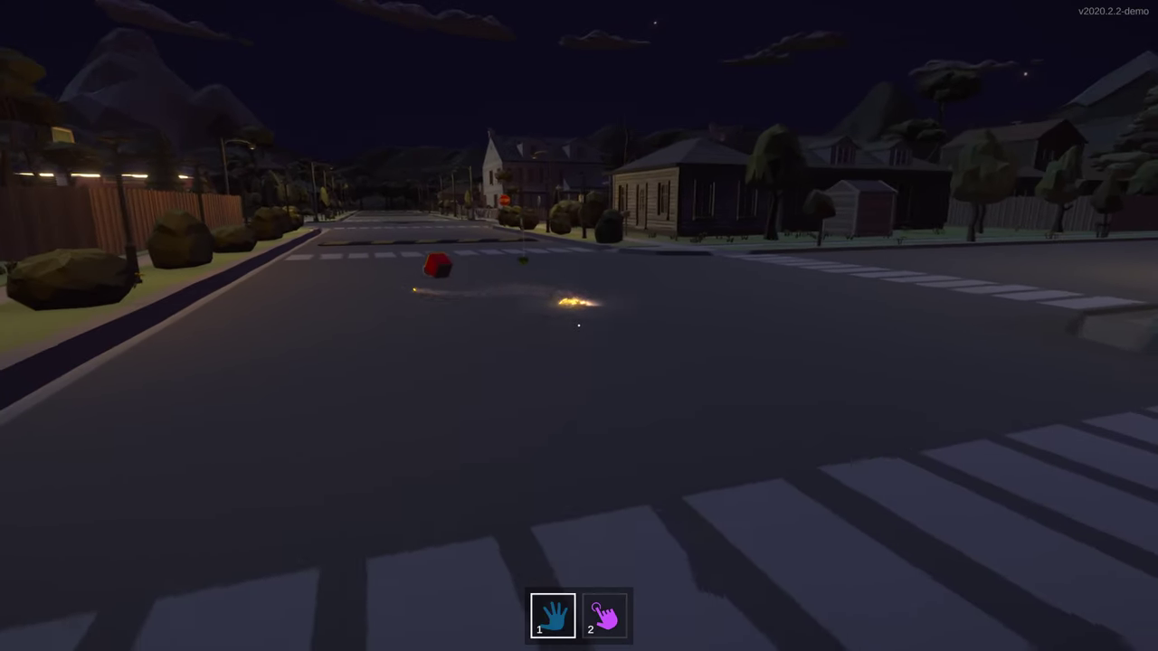
# Step: Observe the whistler pile going off again, retreating past the crosswalk, strafing around it and looking toward the trees
pyautogui.press('s')
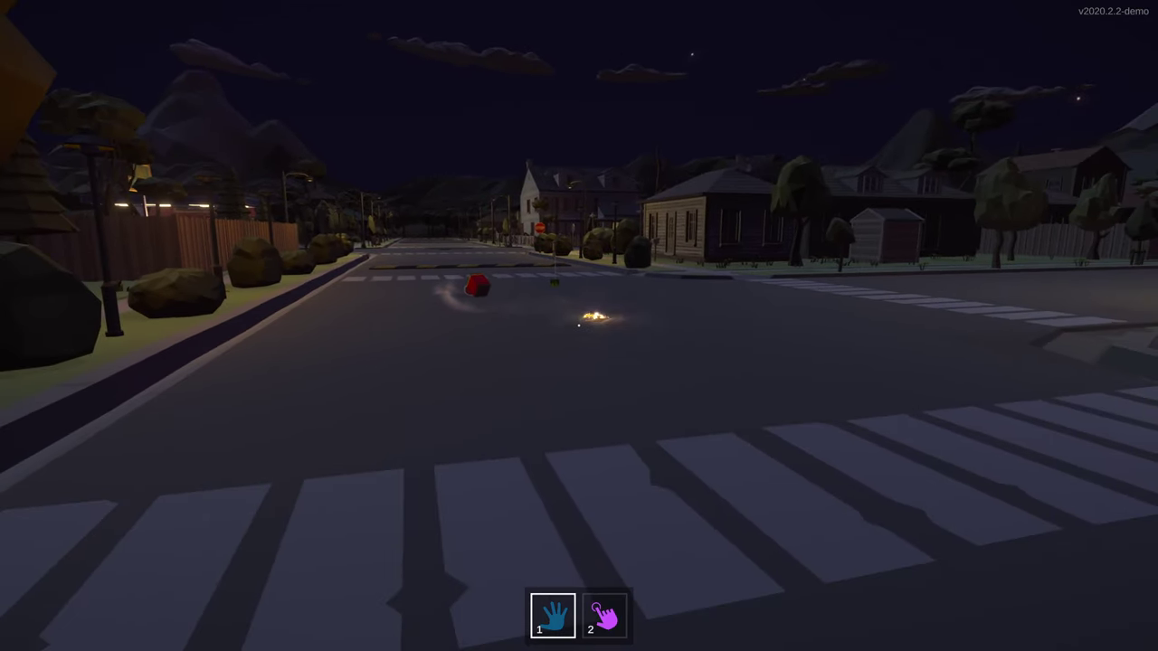
pyautogui.press('s')
pyautogui.press('s')
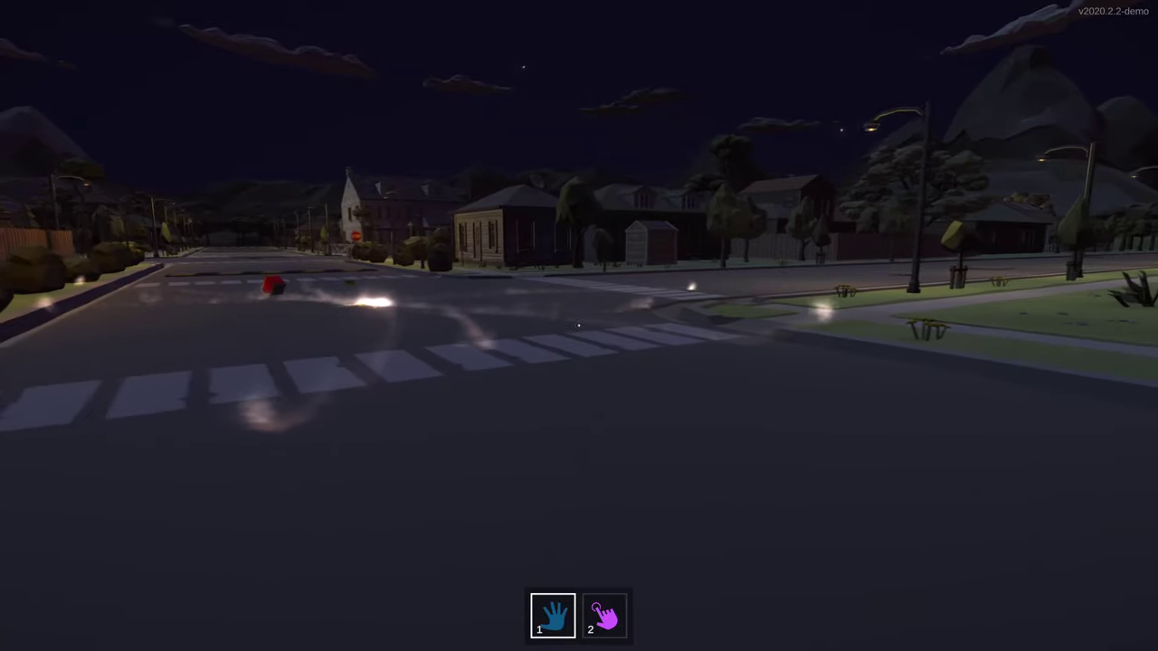
pyautogui.press('d')
pyautogui.press('w')
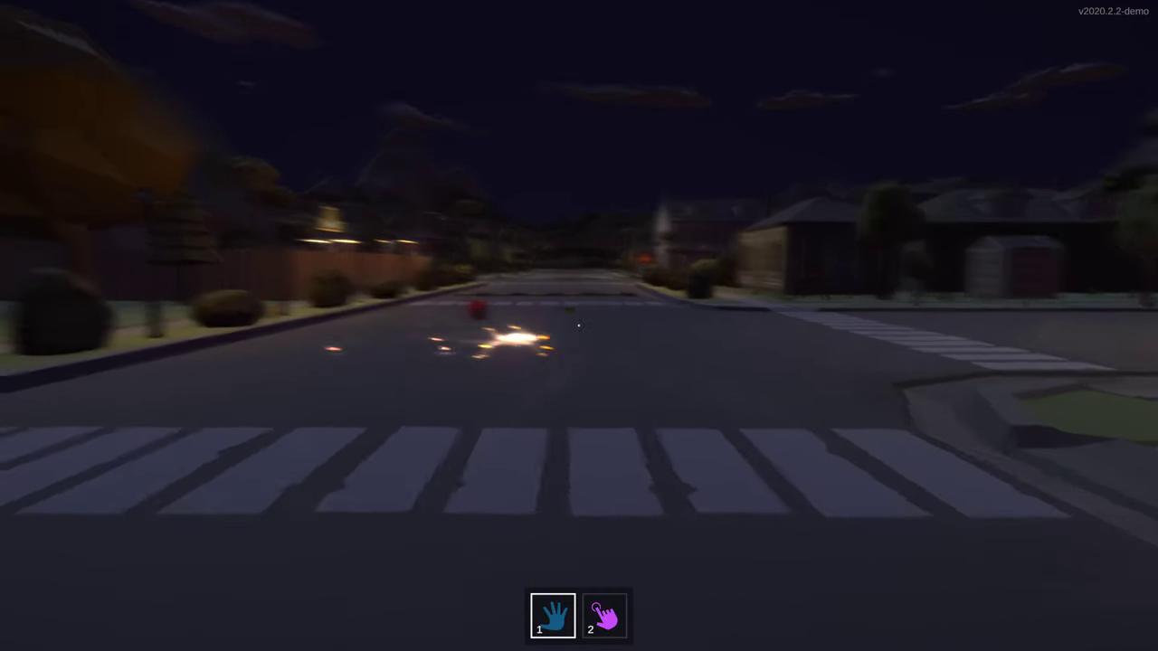
pyautogui.press('d')
pyautogui.press('a')
pyautogui.press('a')
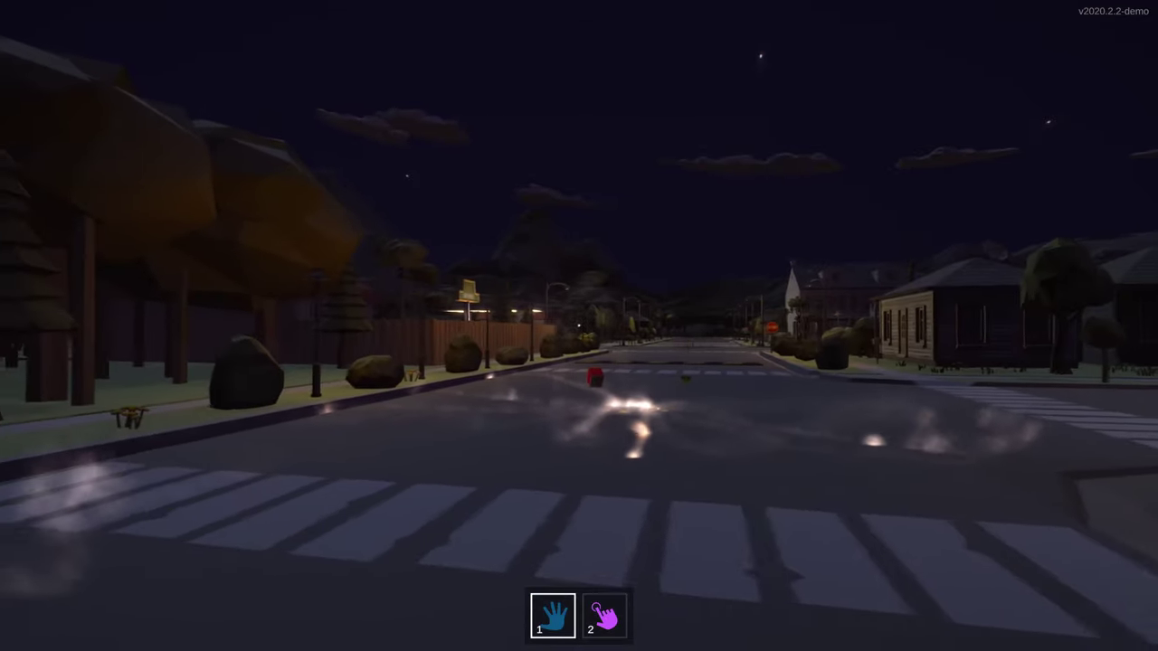
pyautogui.press('d')
pyautogui.press('w')
pyautogui.press('Left')
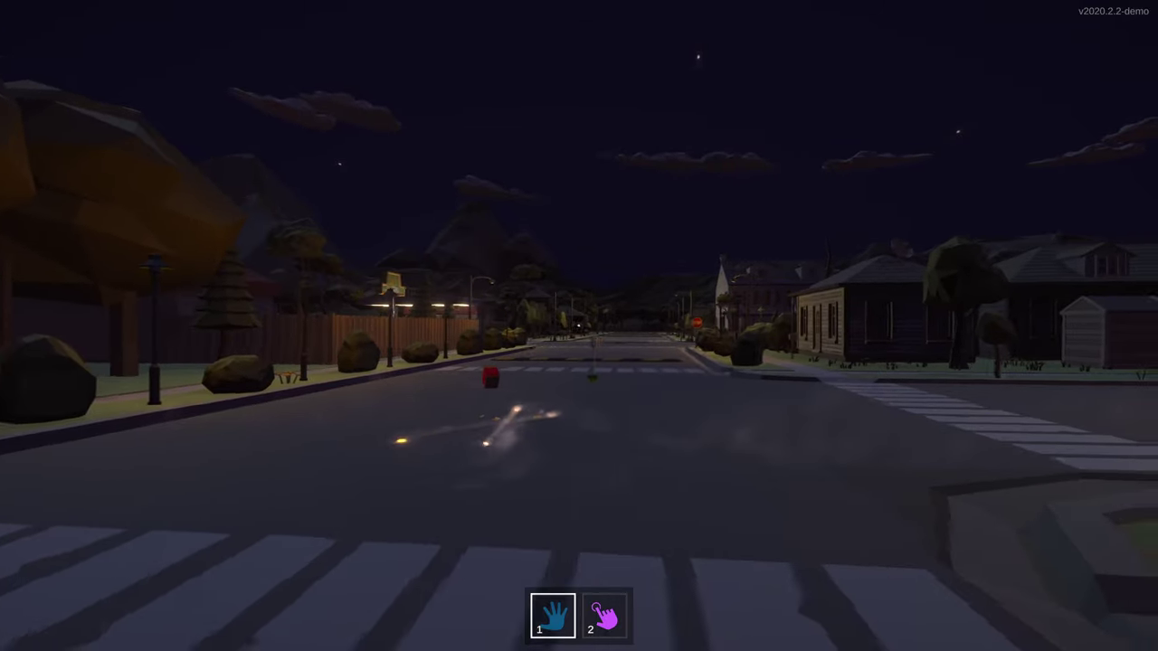
pyautogui.press('Right')
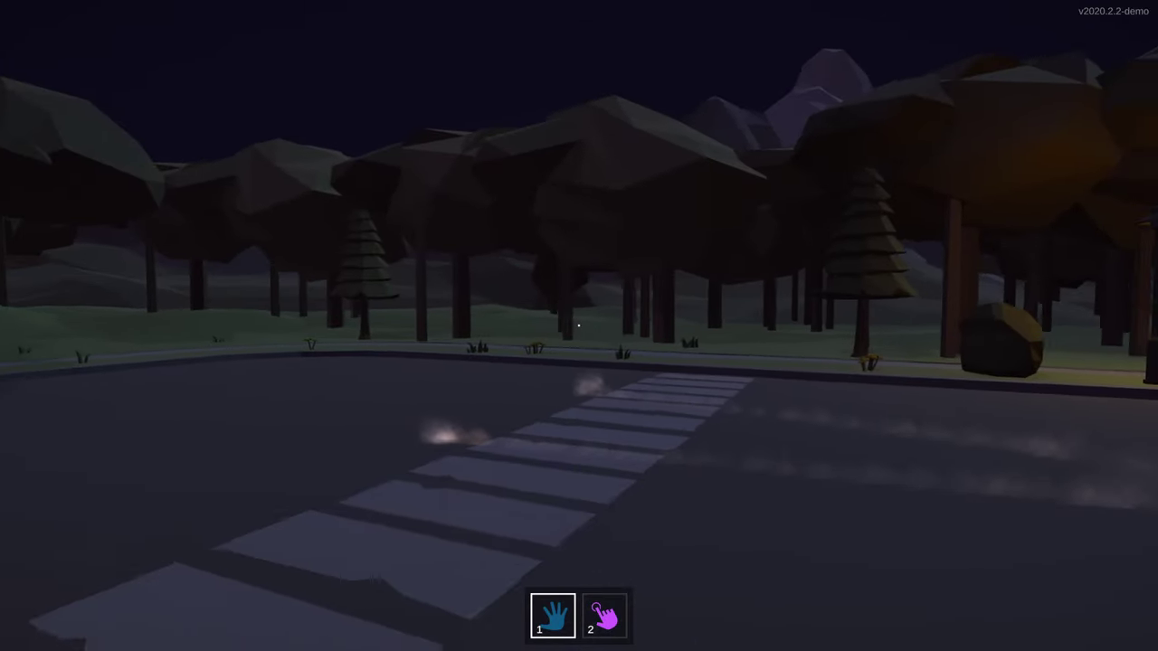